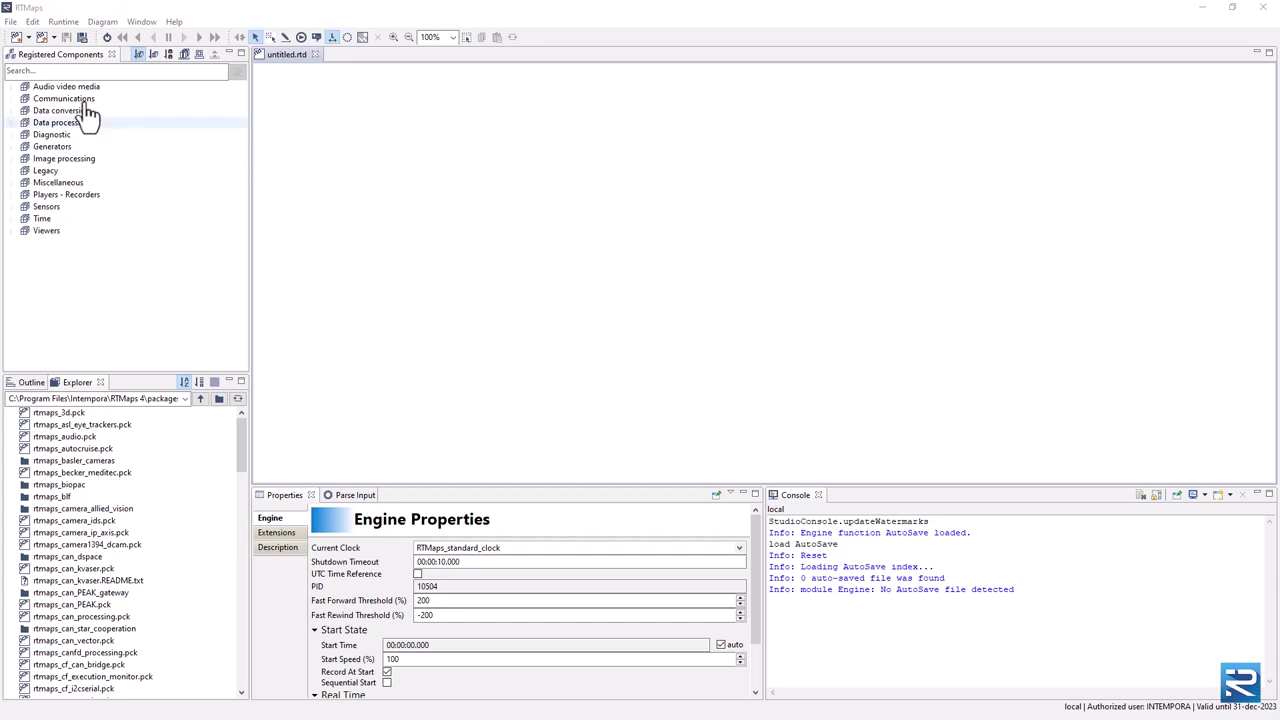
Step: Open the demo_ergo.rtd sample from RTMaps 4\samples using Open Diagram (online)
click(14, 22)
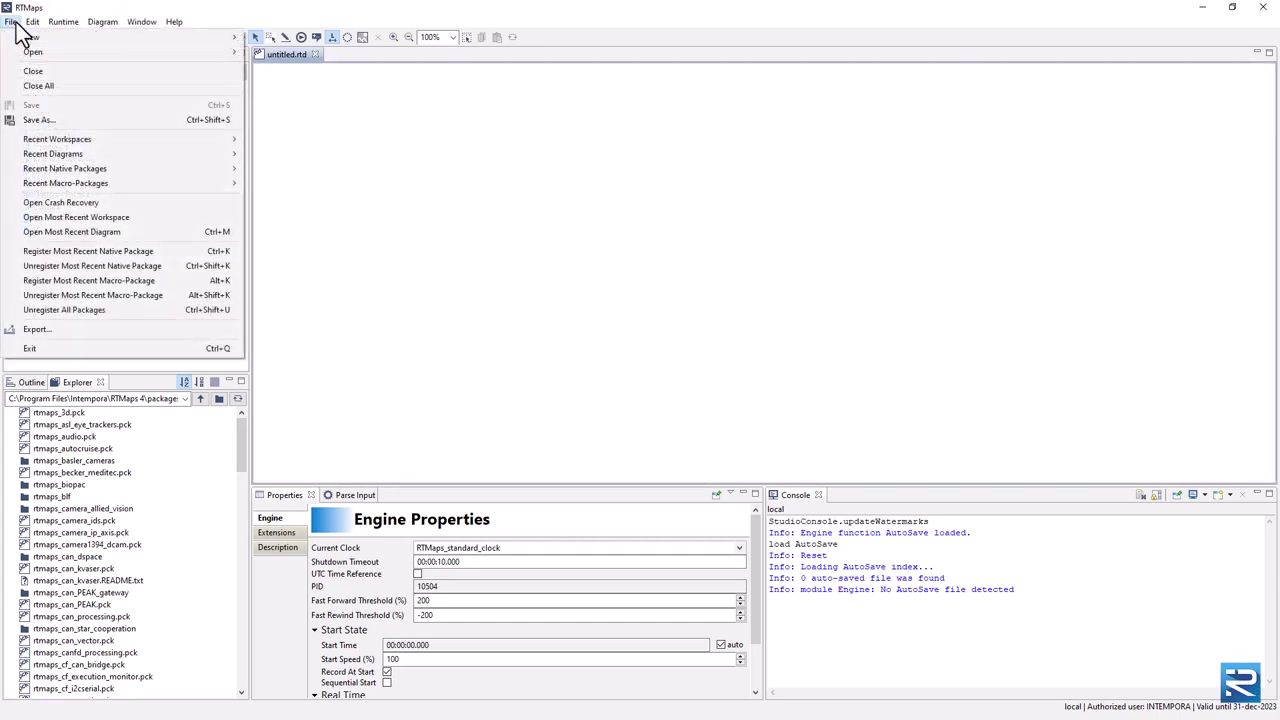
mouse_move(38, 52)
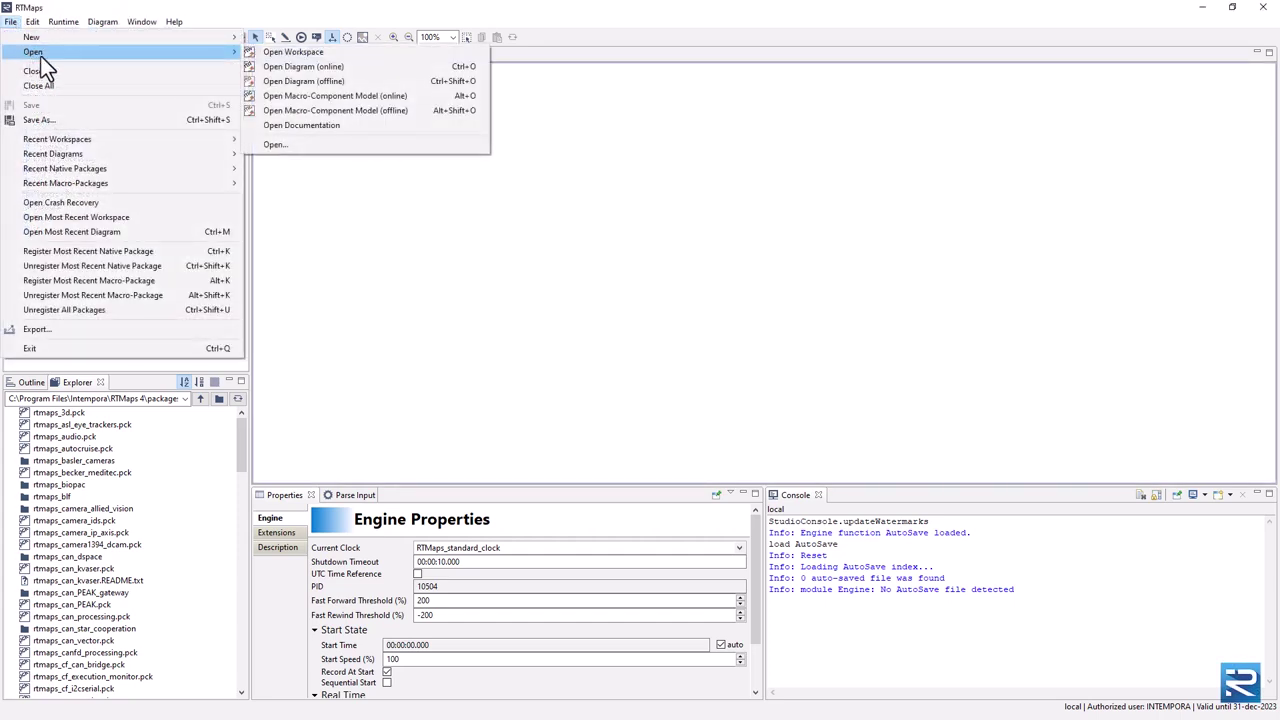
click(301, 66)
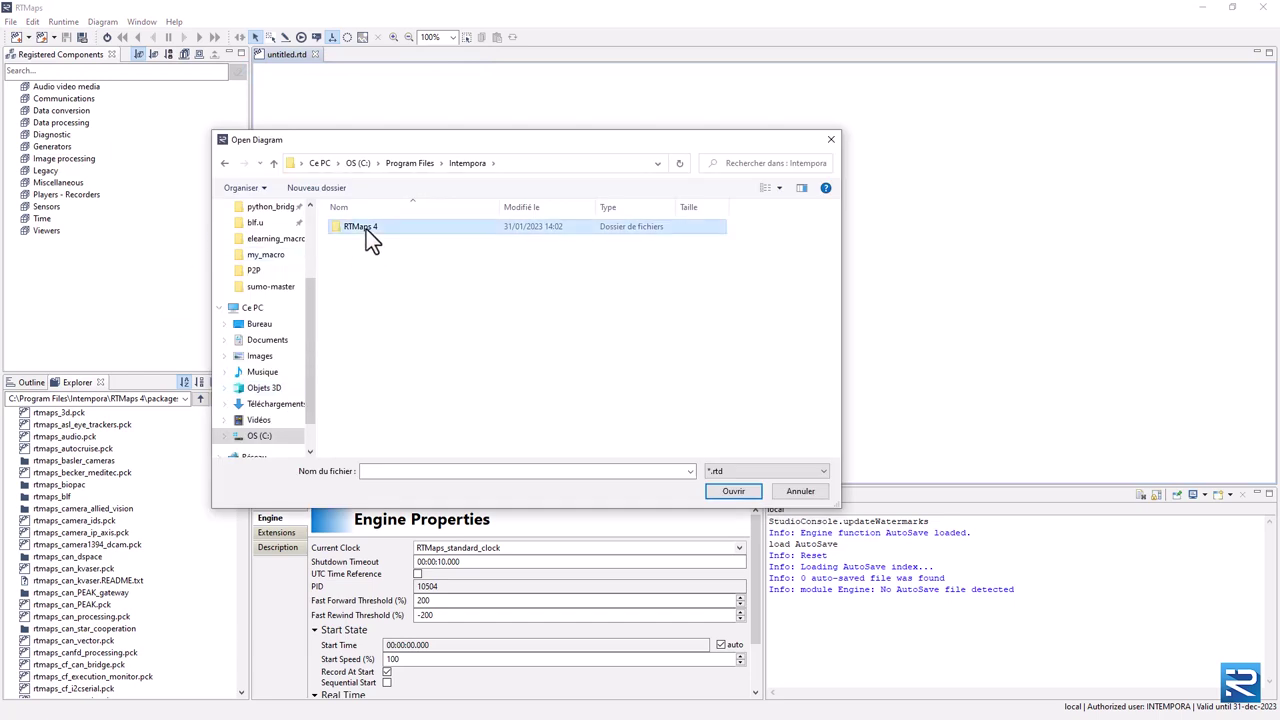
double_click(367, 230)
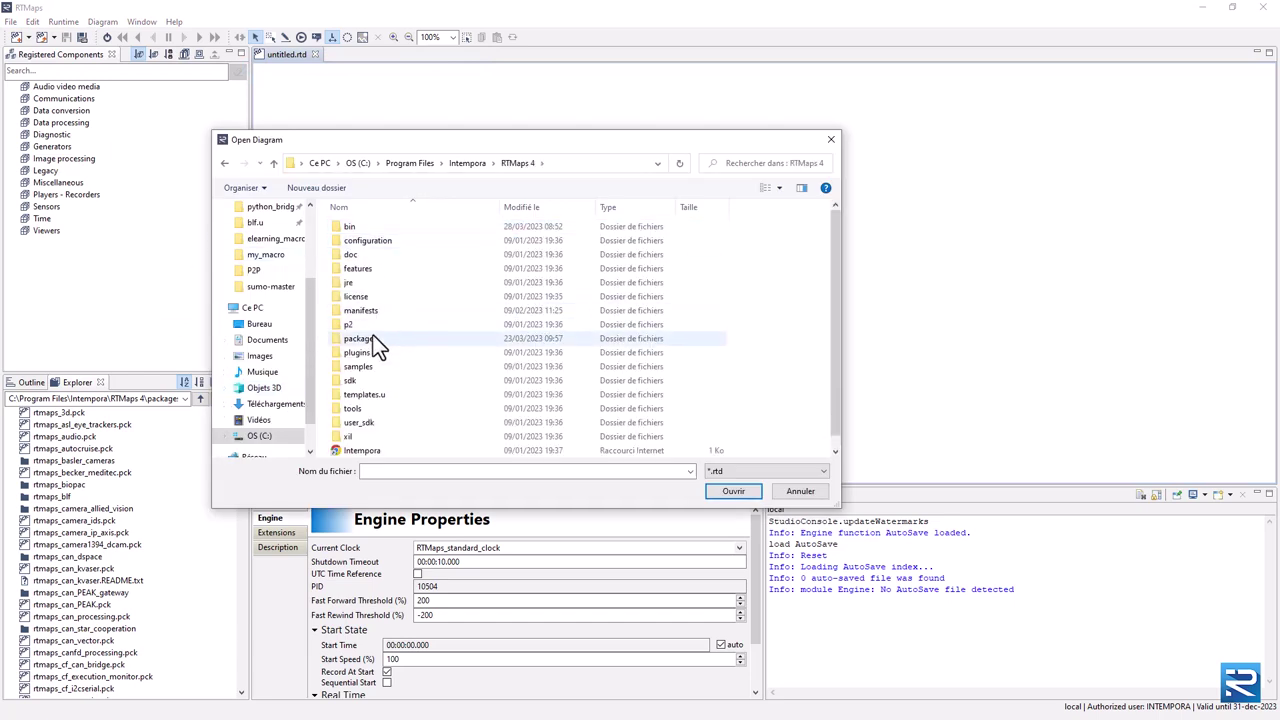
double_click(358, 366)
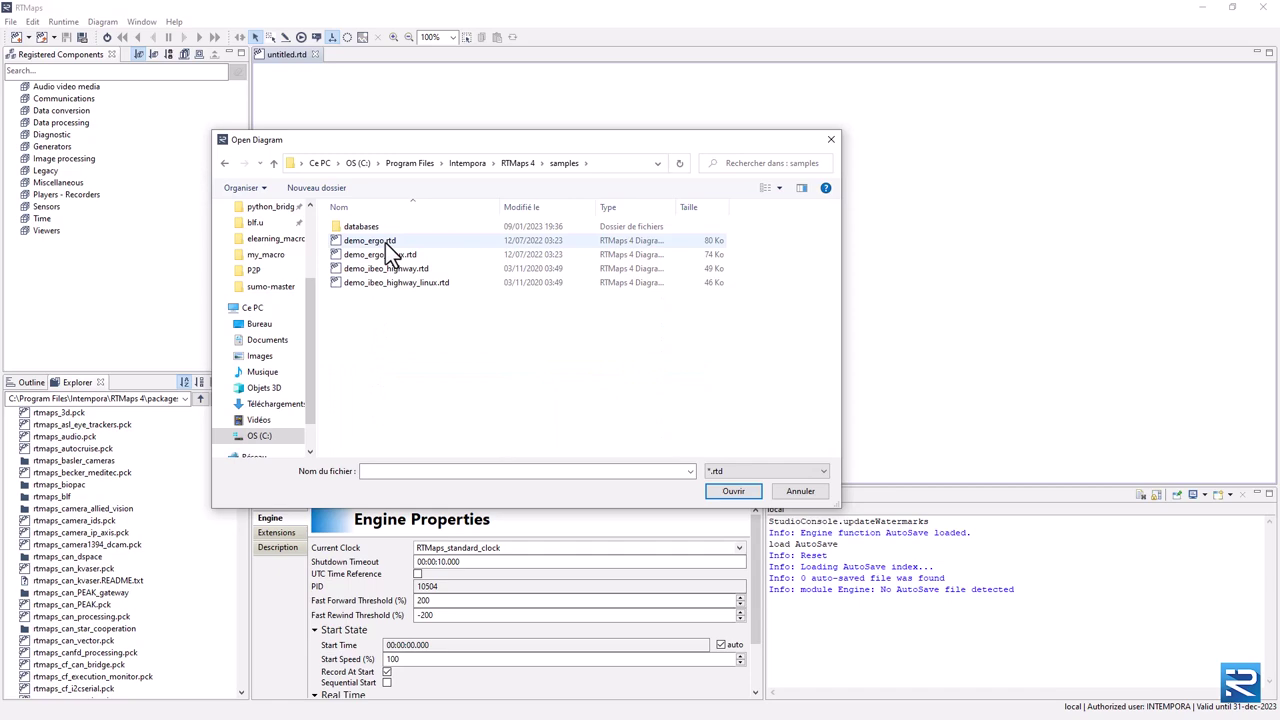
double_click(386, 242)
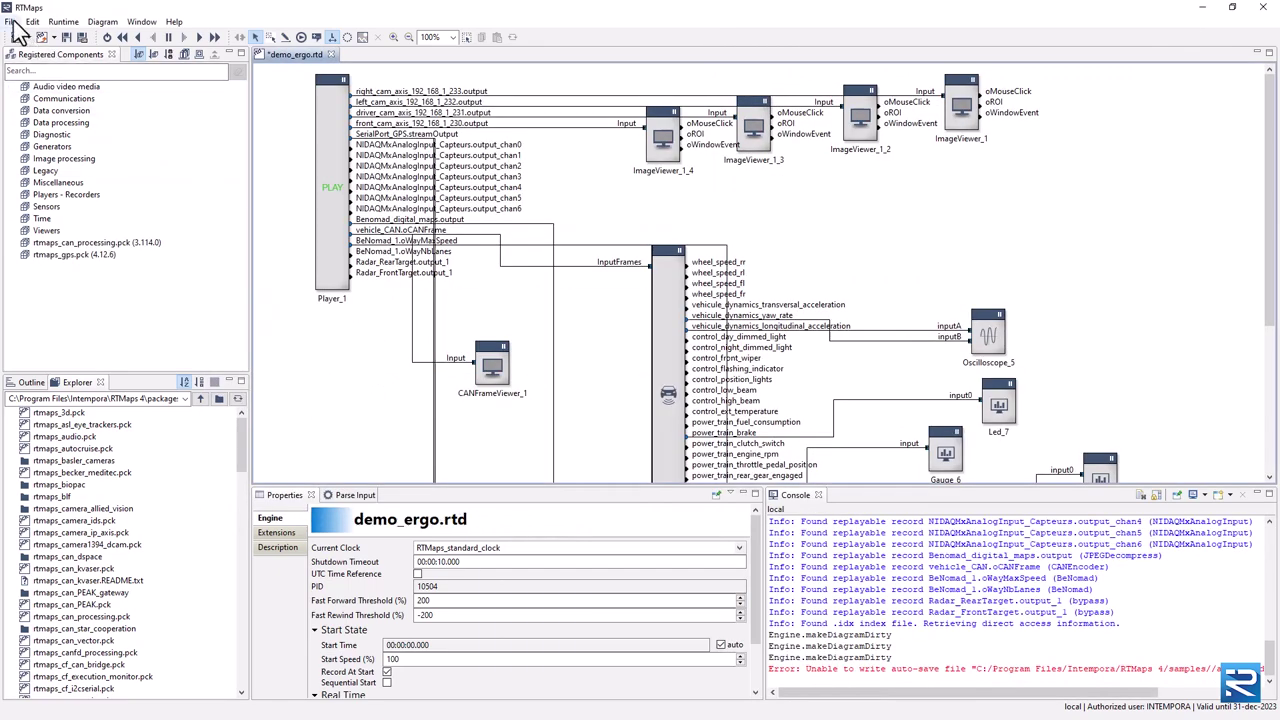
Step: Start Save As for the diagram, as demo_ergo.rtd in the elearning_macro folder
click(13, 21)
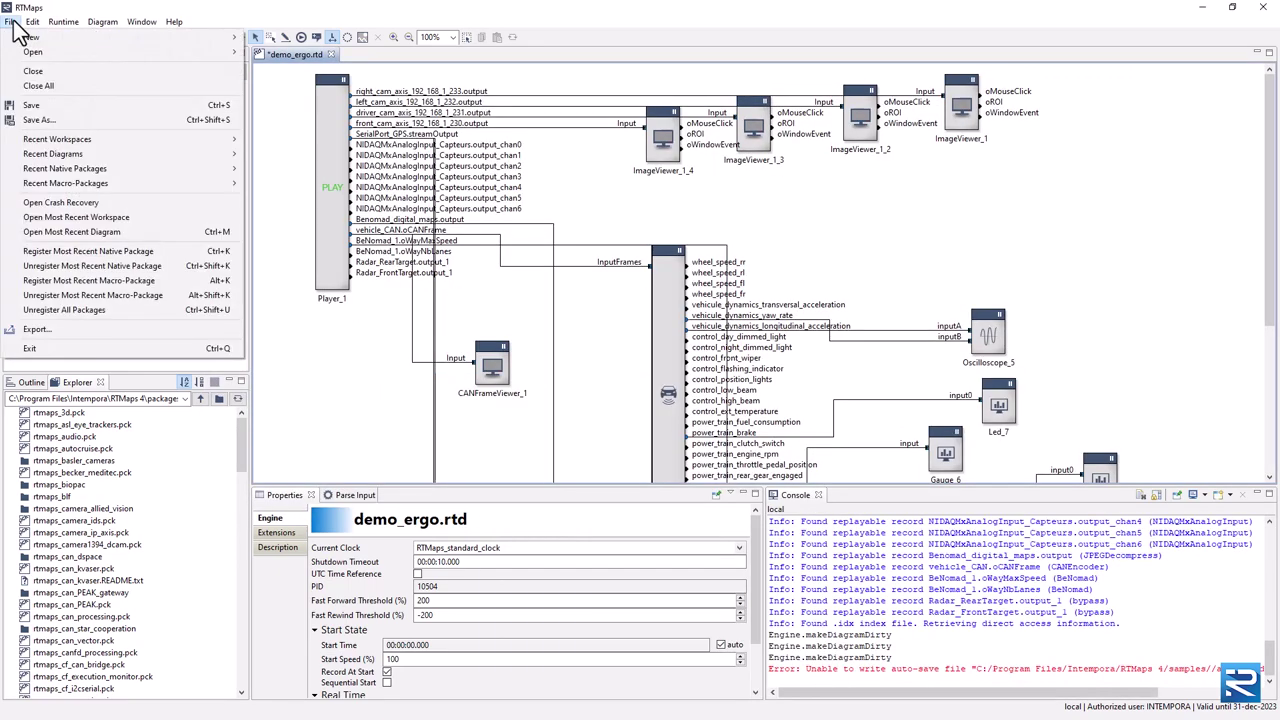
click(40, 120)
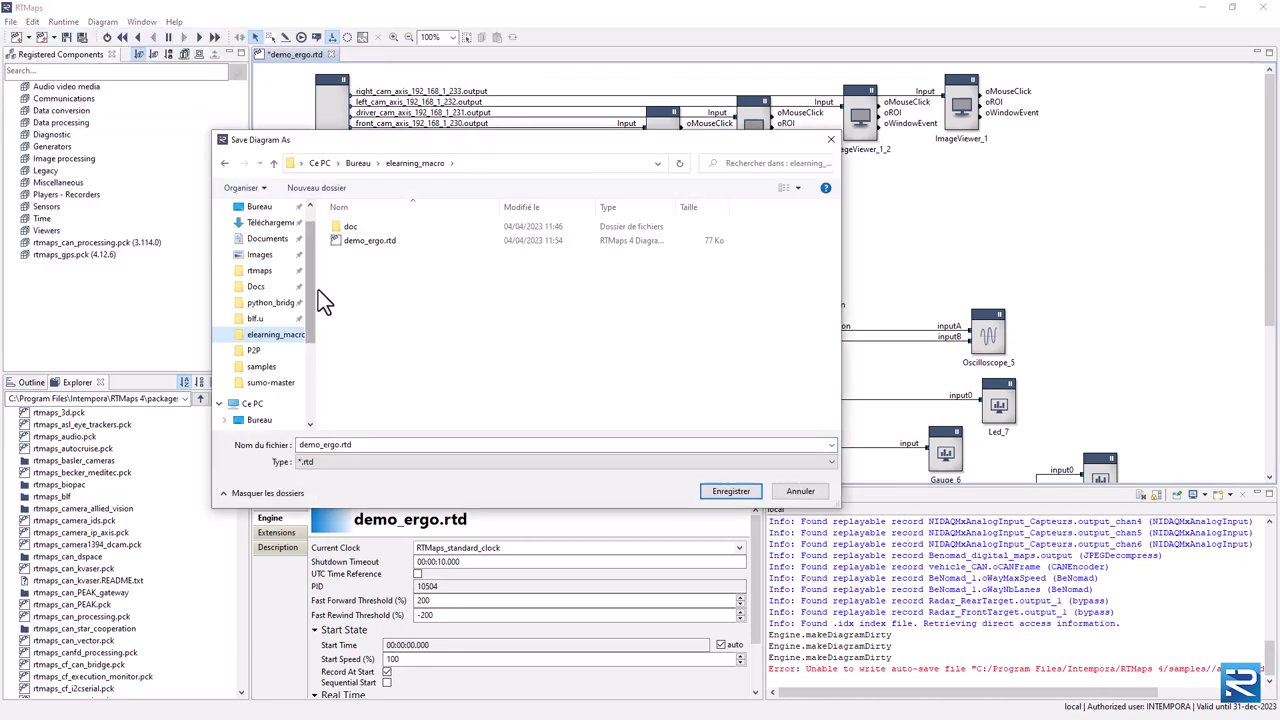
Step: Save the copy in elearning_macro, then select both NMEA decoder blocks and open their context menu
click(720, 492)
scroll(610, 425, down, 5)
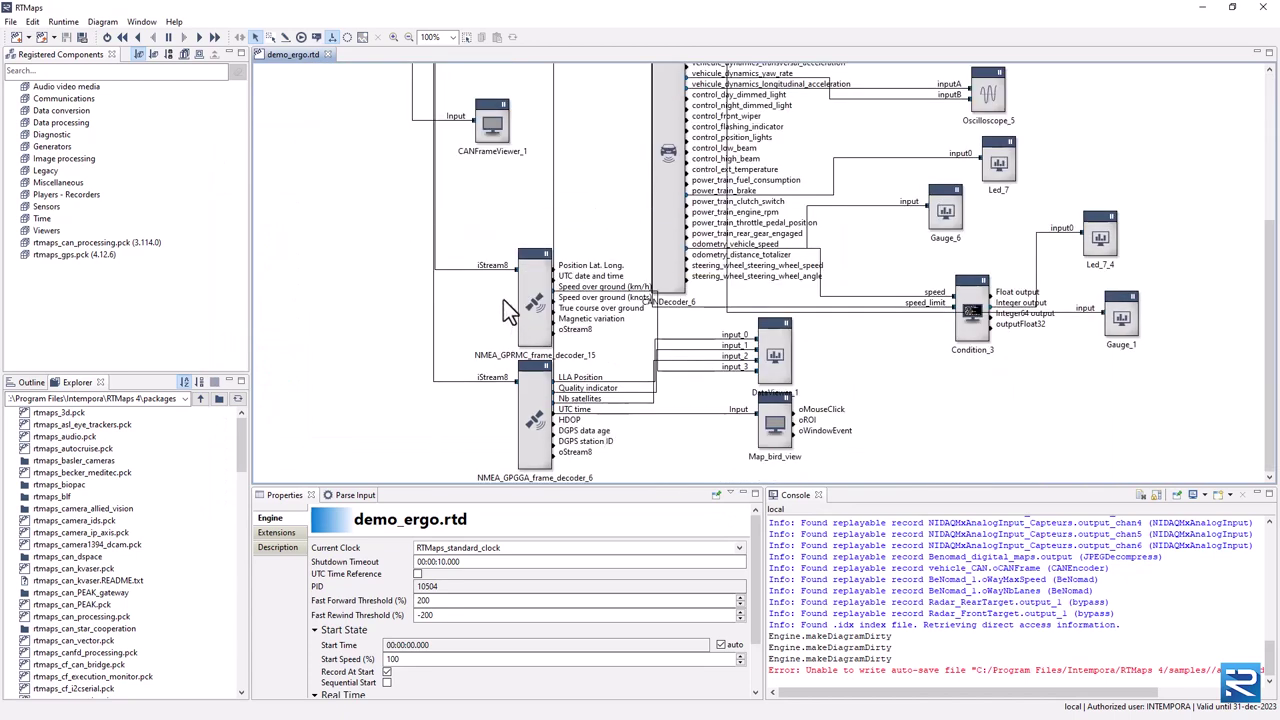
drag(463, 231, 633, 489)
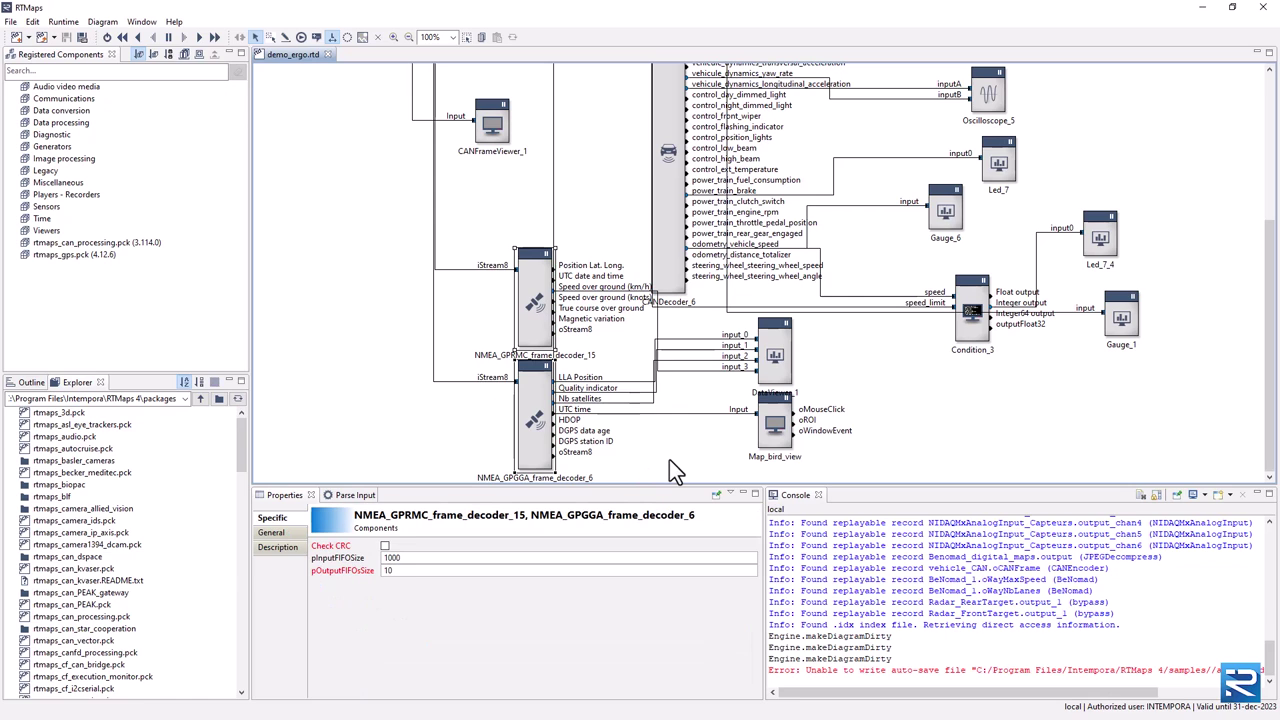
click(667, 459)
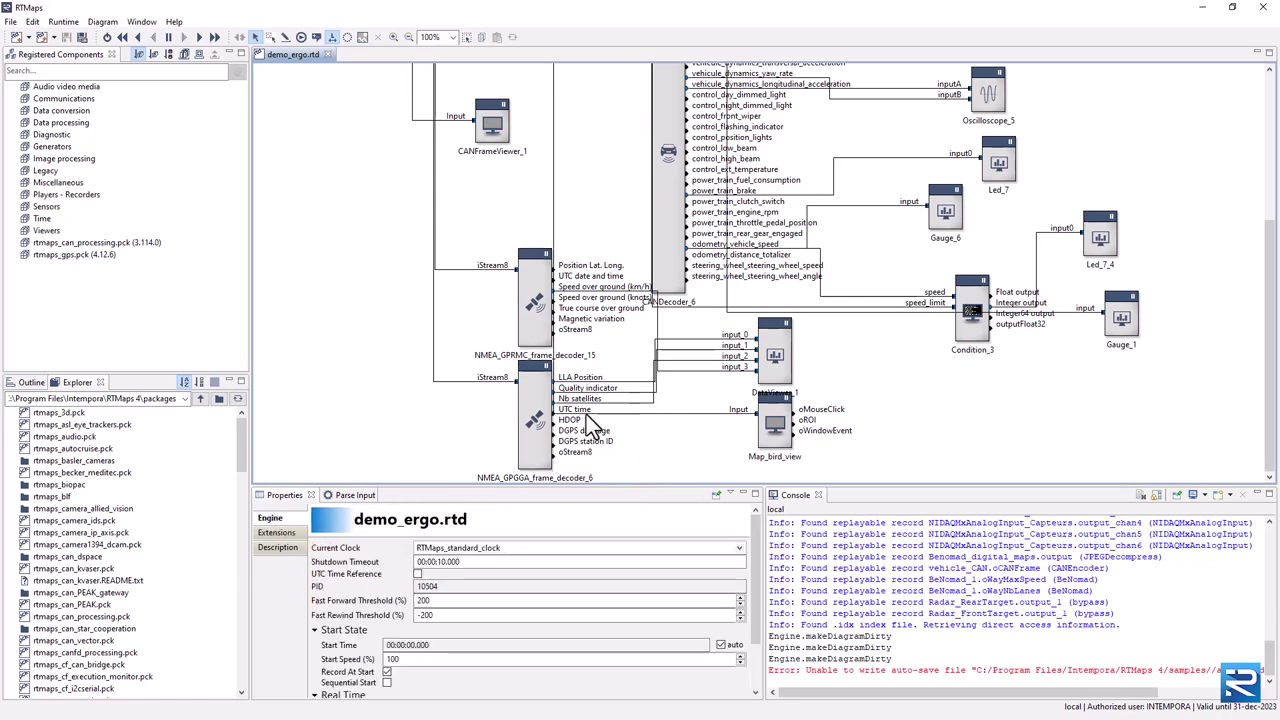
drag(452, 227, 625, 500)
right_click(539, 333)
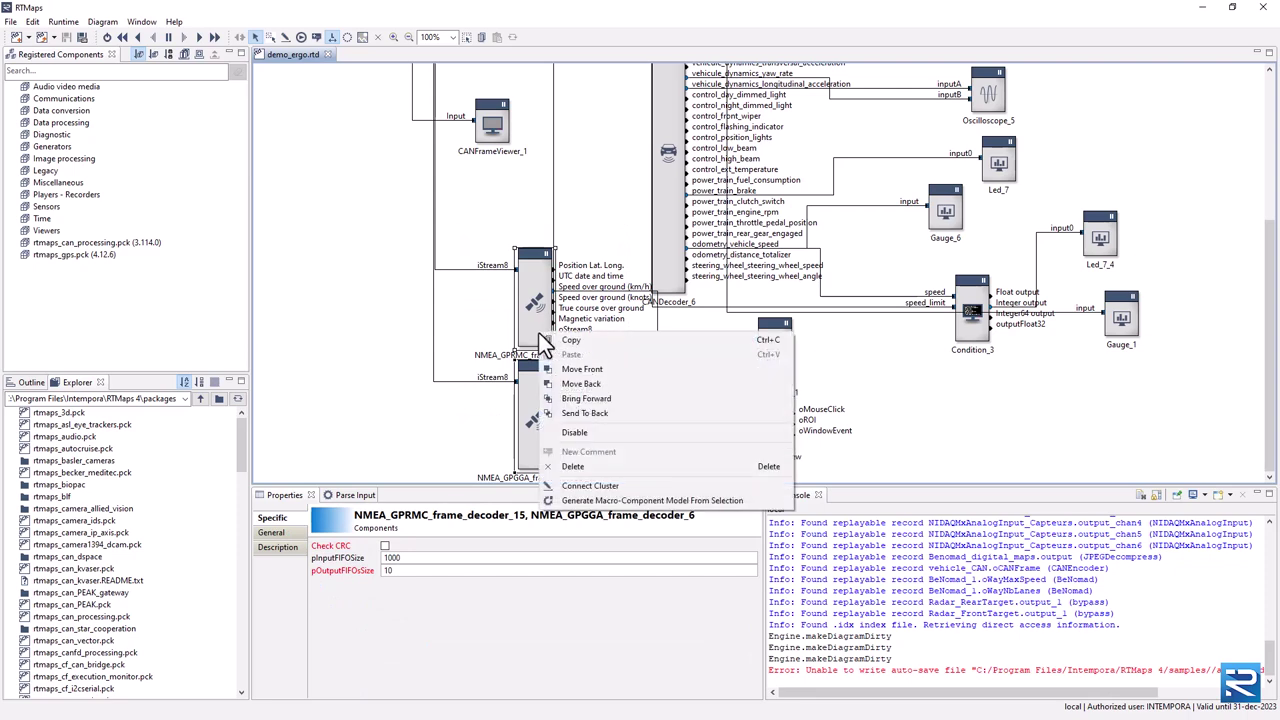
Step: Generate a macro-component model from the selection and name it gnss_decoder
click(592, 499)
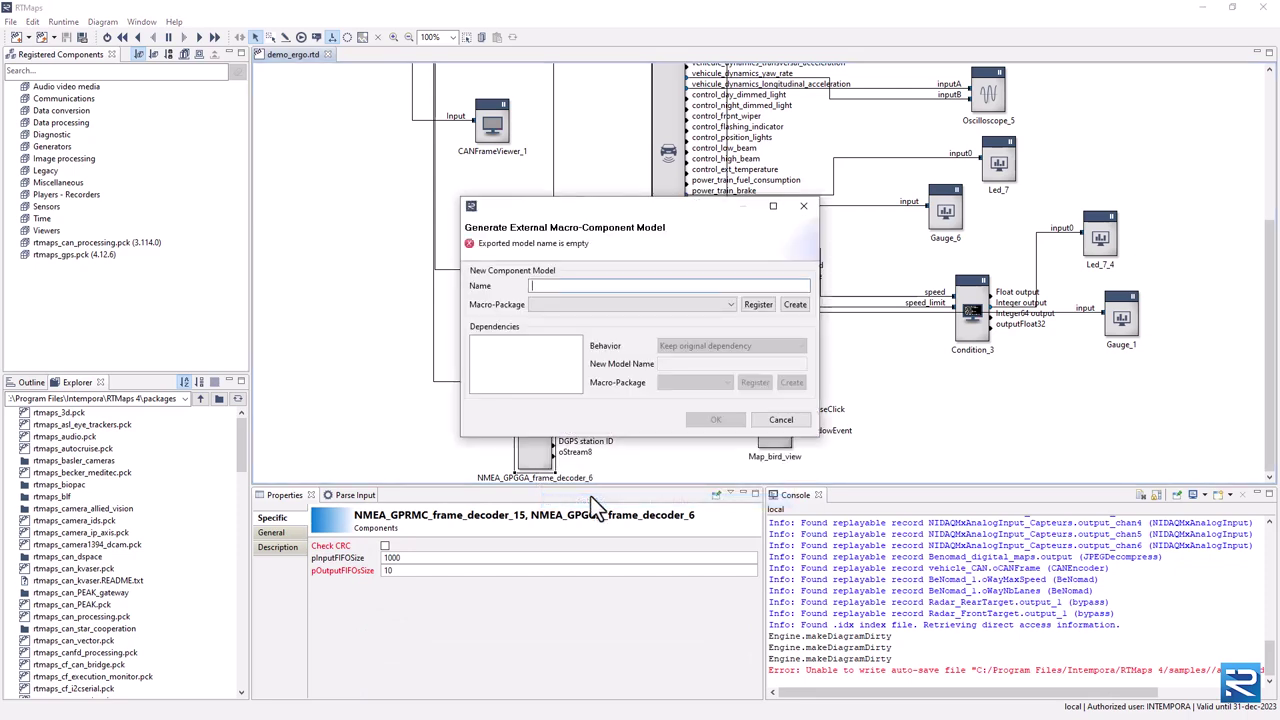
click(680, 286)
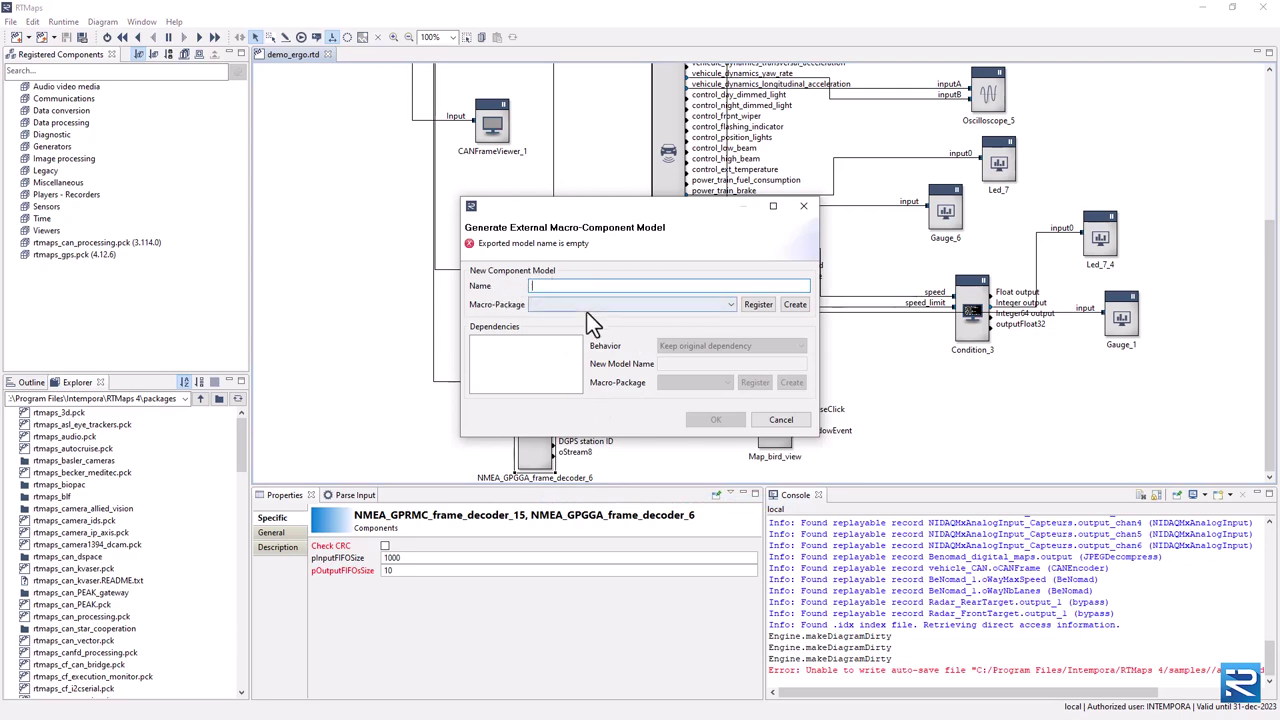
text(gnss_decoder)
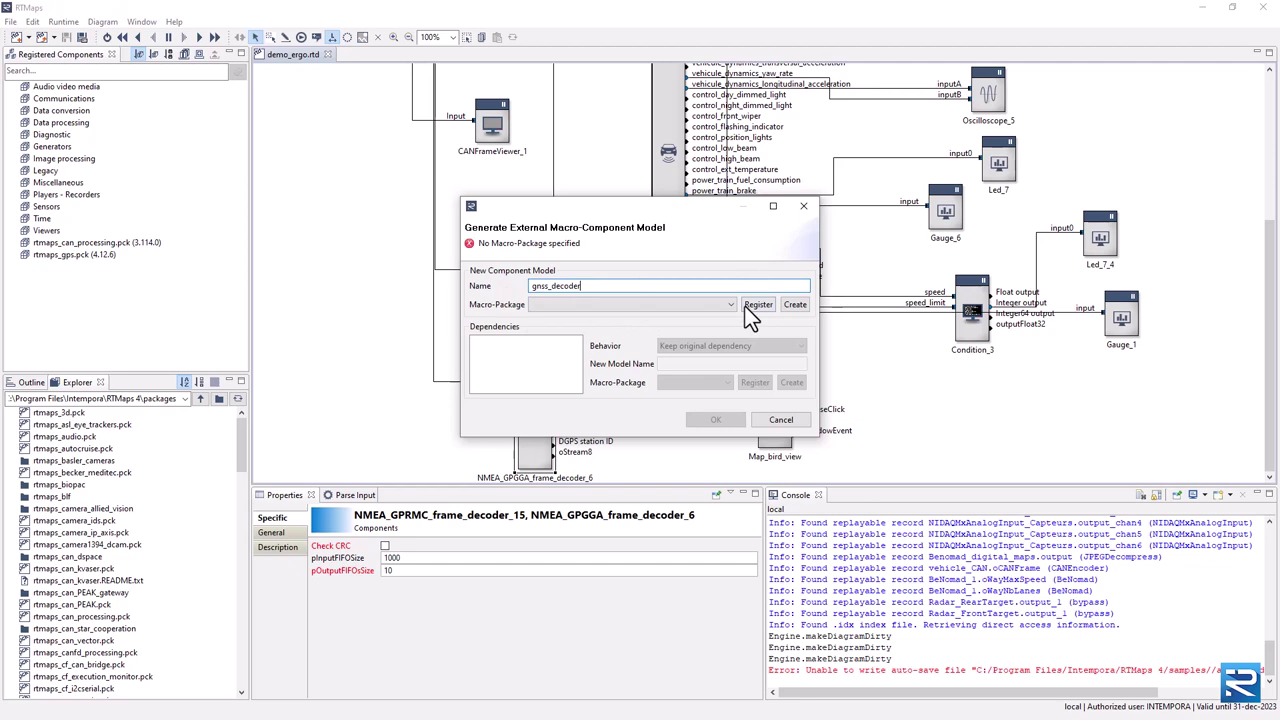
Step: Create a new gnss_package.rtmc macro-package for the model and confirm generation
click(789, 305)
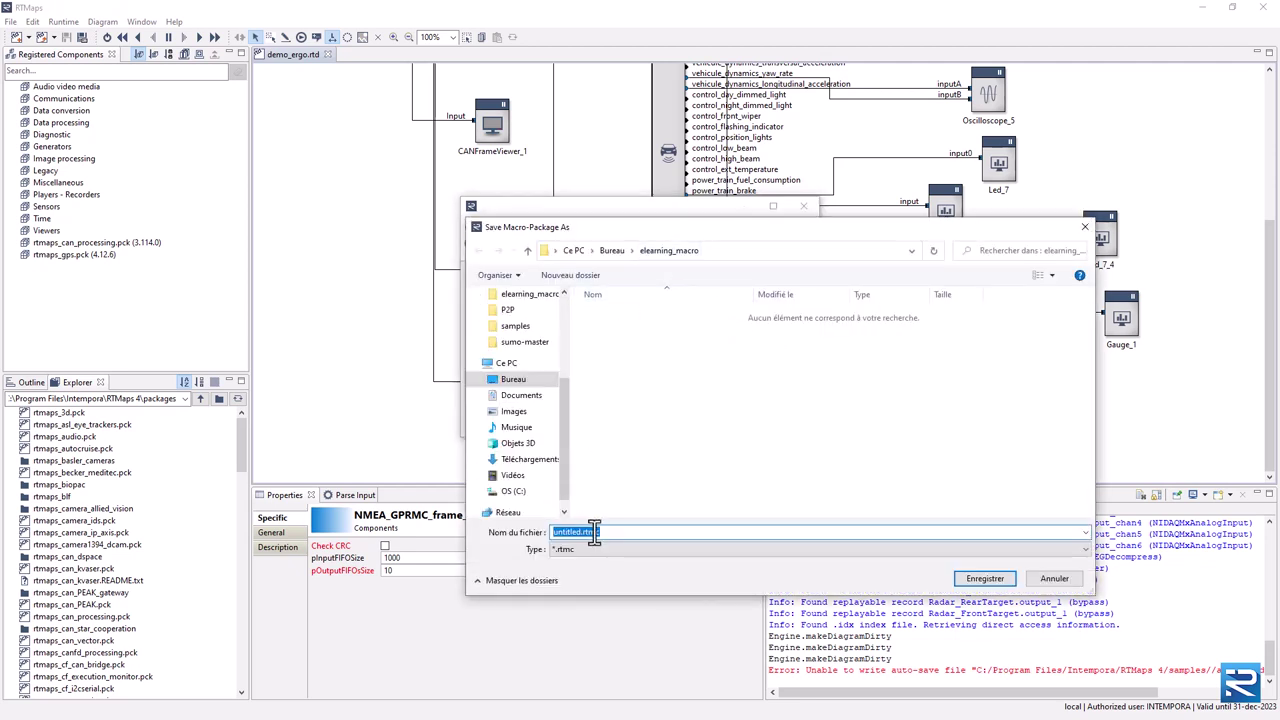
drag(591, 531, 518, 538)
text(gnss)
key(BackSpace)
key(BackSpace)
text(ss_package)
click(962, 580)
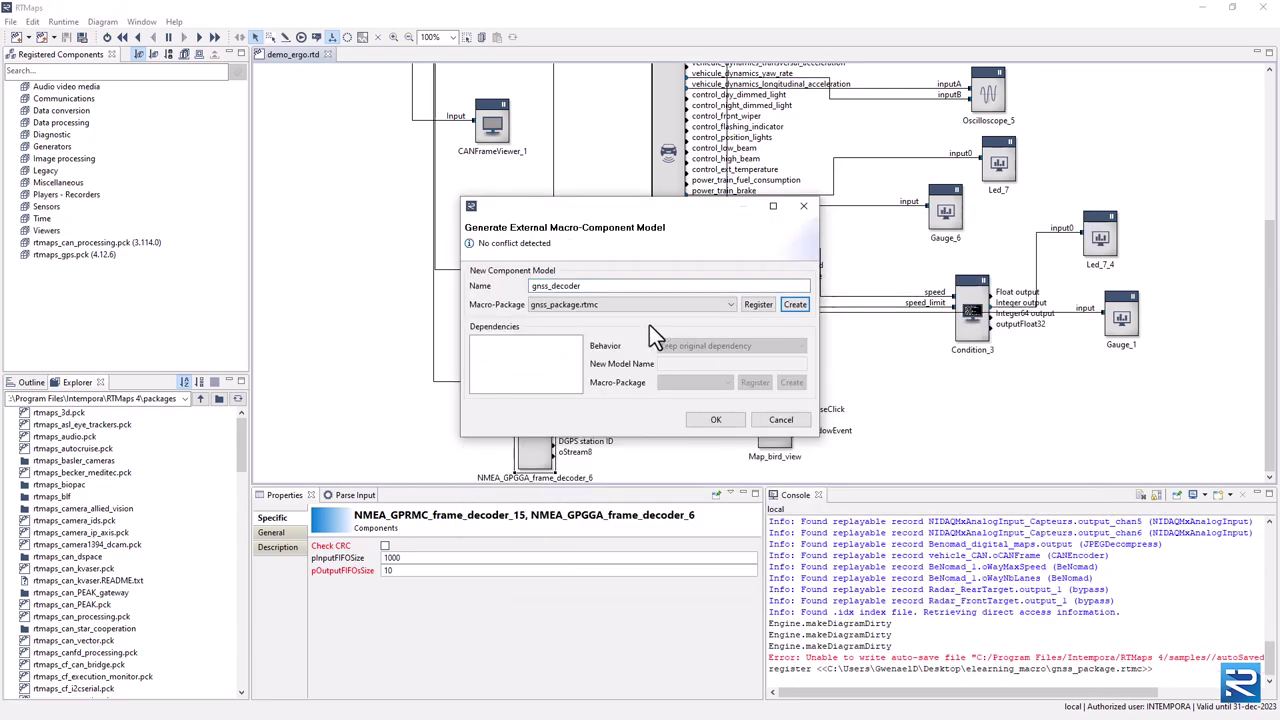
click(713, 420)
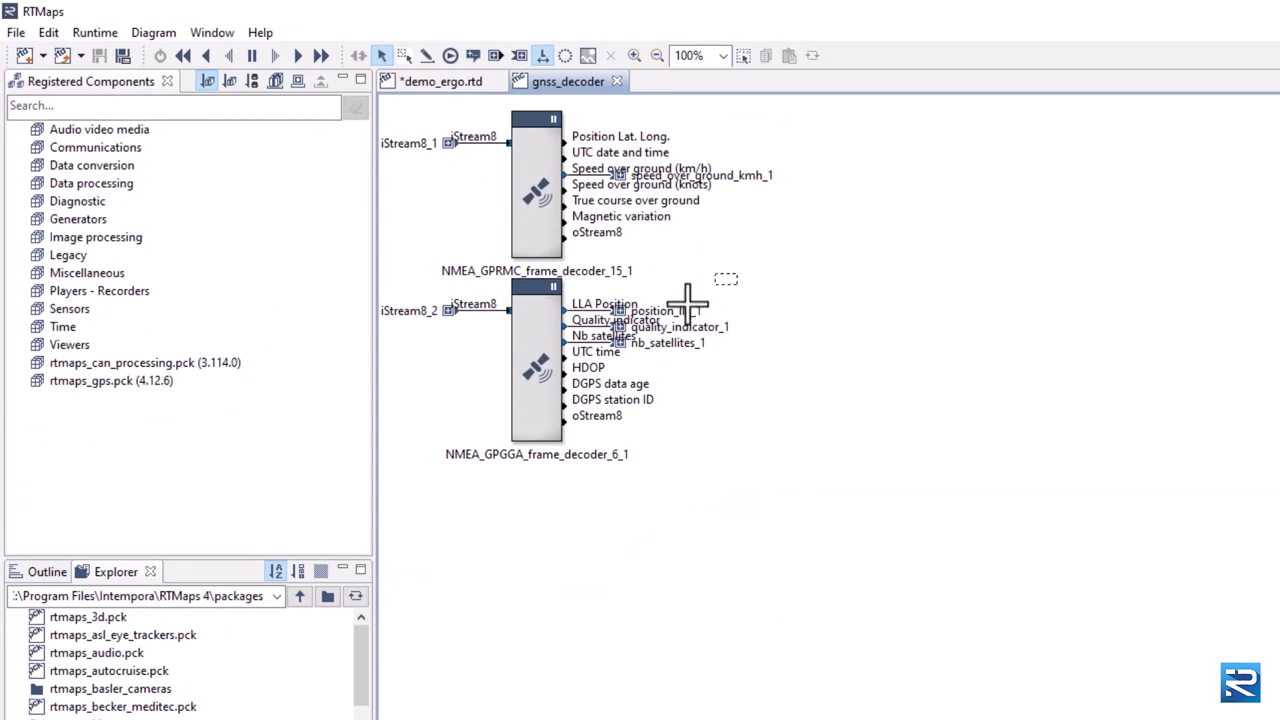
Step: Move the output connectors, including speed_over_ground_kmh_1, right of the decoders, then nudge both decoders right
drag(738, 272, 718, 316)
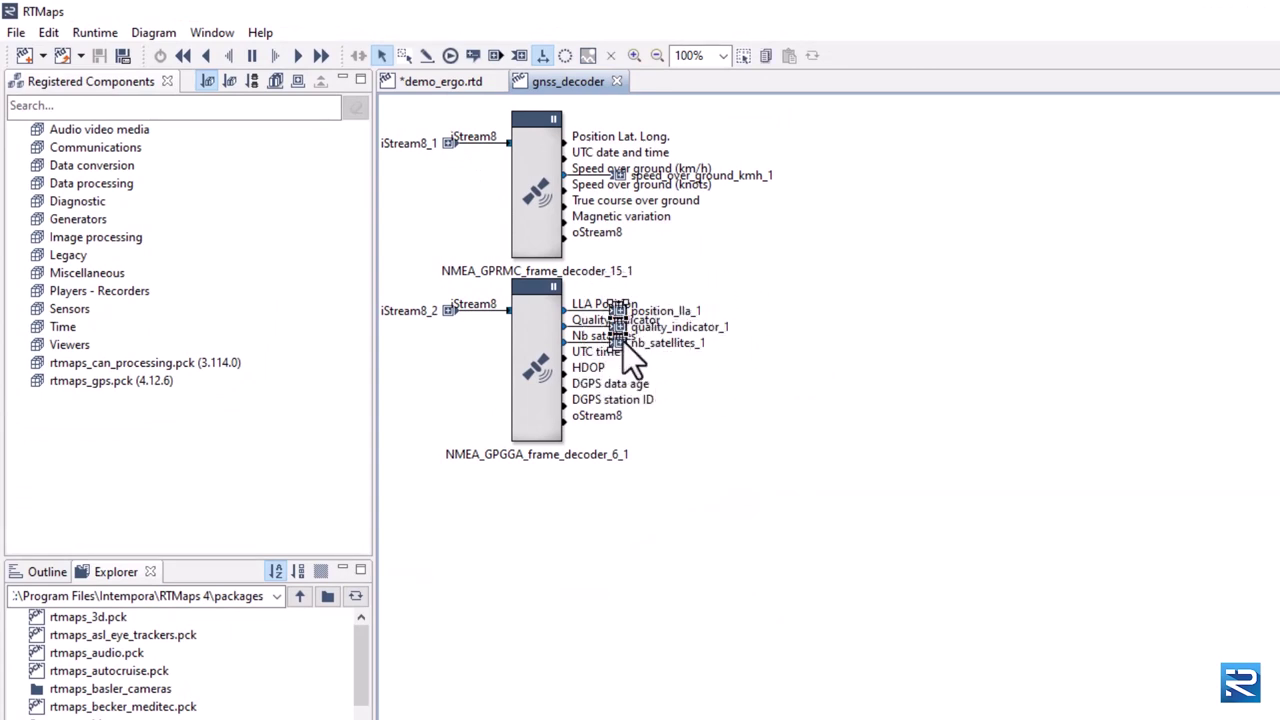
drag(871, 334, 890, 339)
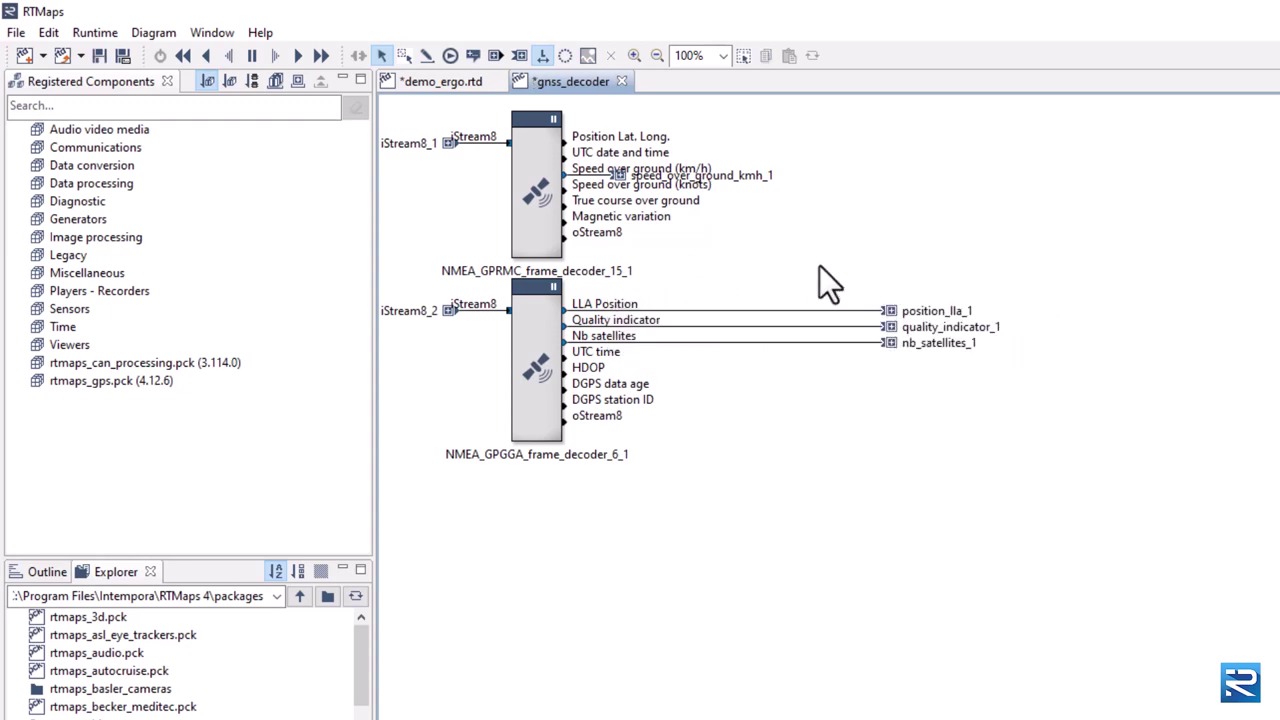
drag(679, 157, 614, 213)
click(620, 172)
drag(921, 181, 921, 178)
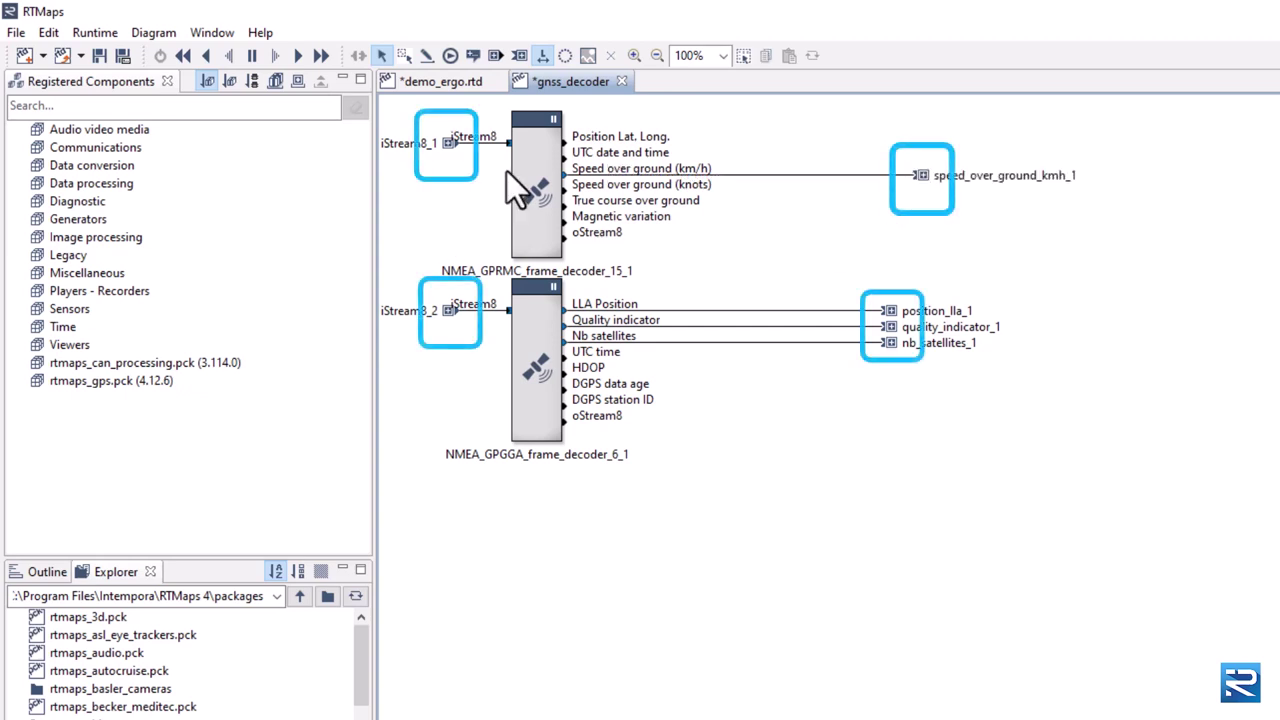
drag(482, 103, 663, 491)
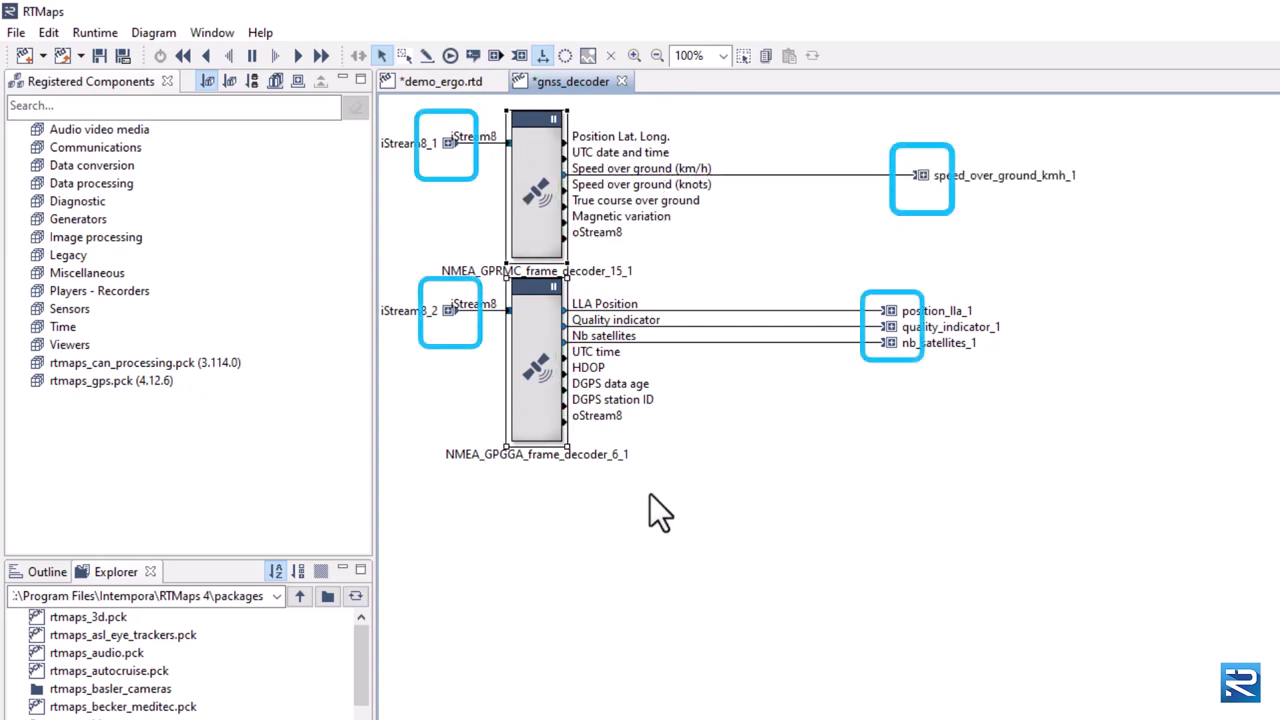
key(Right)
key(Right)
key(Right)
key(Right)
key(Right)
key(Right)
key(Right)
key(Right)
key(Right)
key(Right)
key(Right)
key(Right)
key(Right)
key(Right)
key(Right)
key(Right)
key(Right)
key(Right)
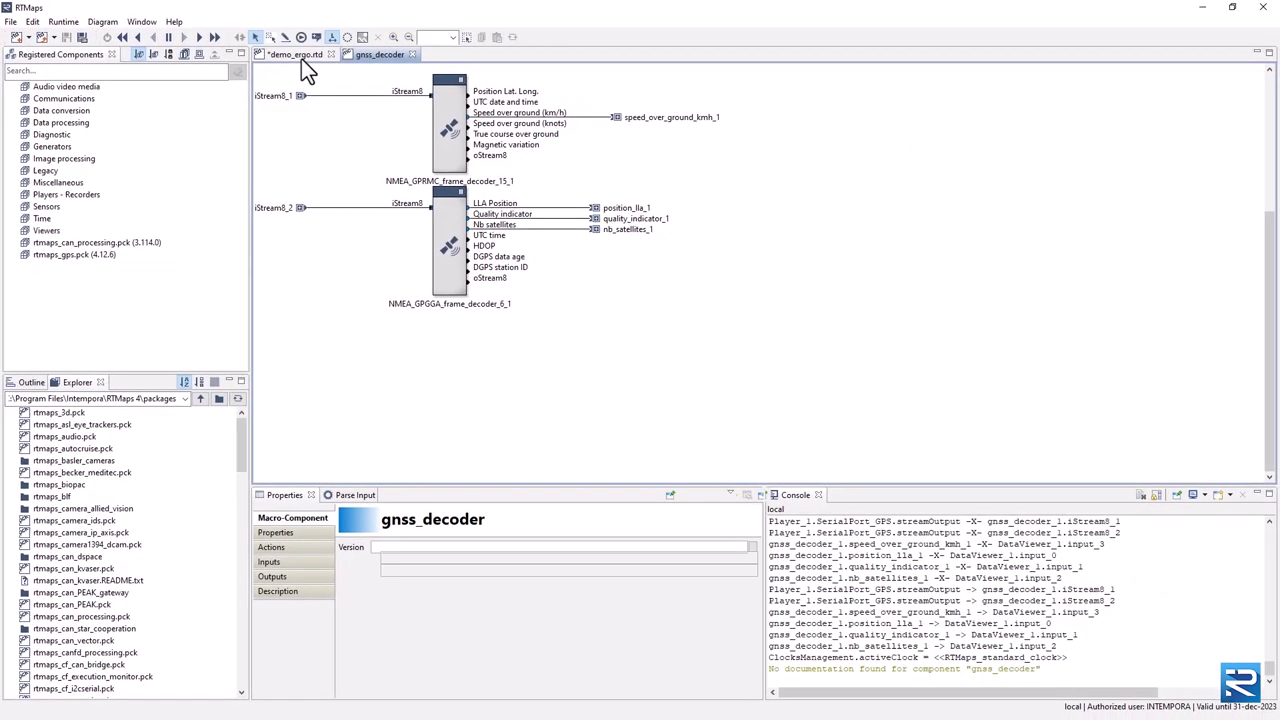
Step: Return to the demo_ergo.rtd tab and switch to File Explorer on the RTMaps 4 install folder
click(441, 81)
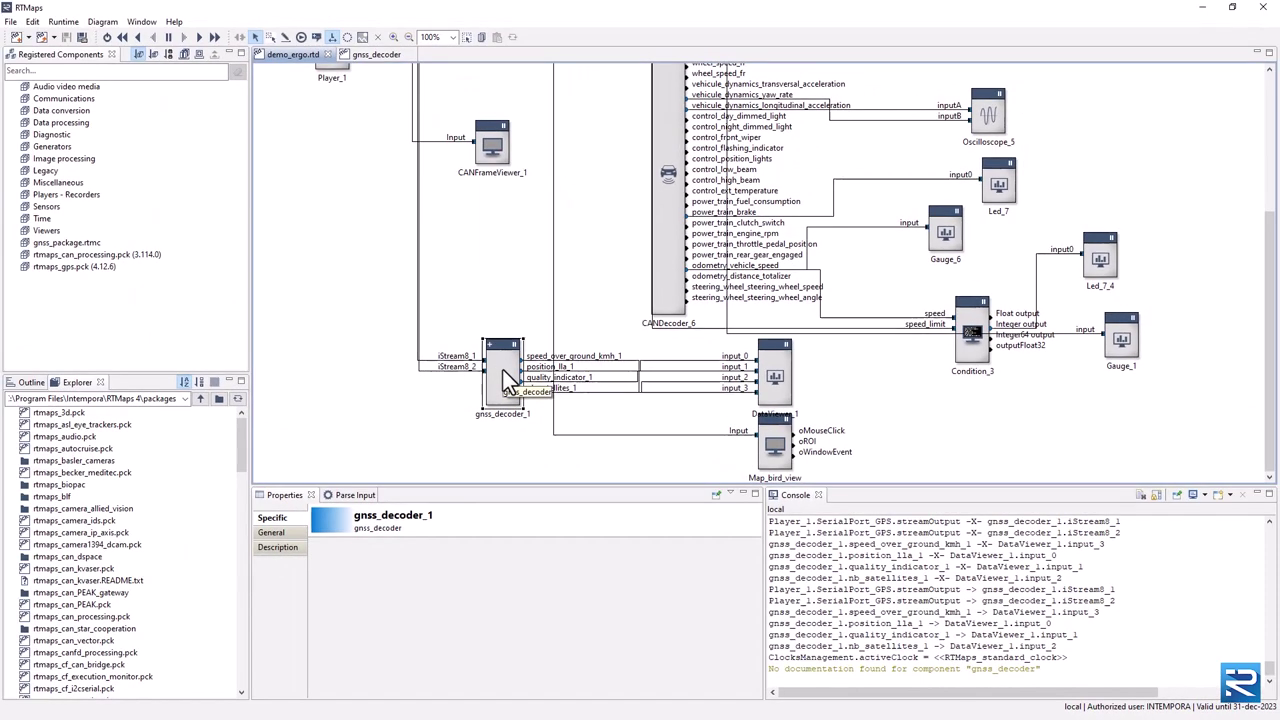
key(alt+Tab)
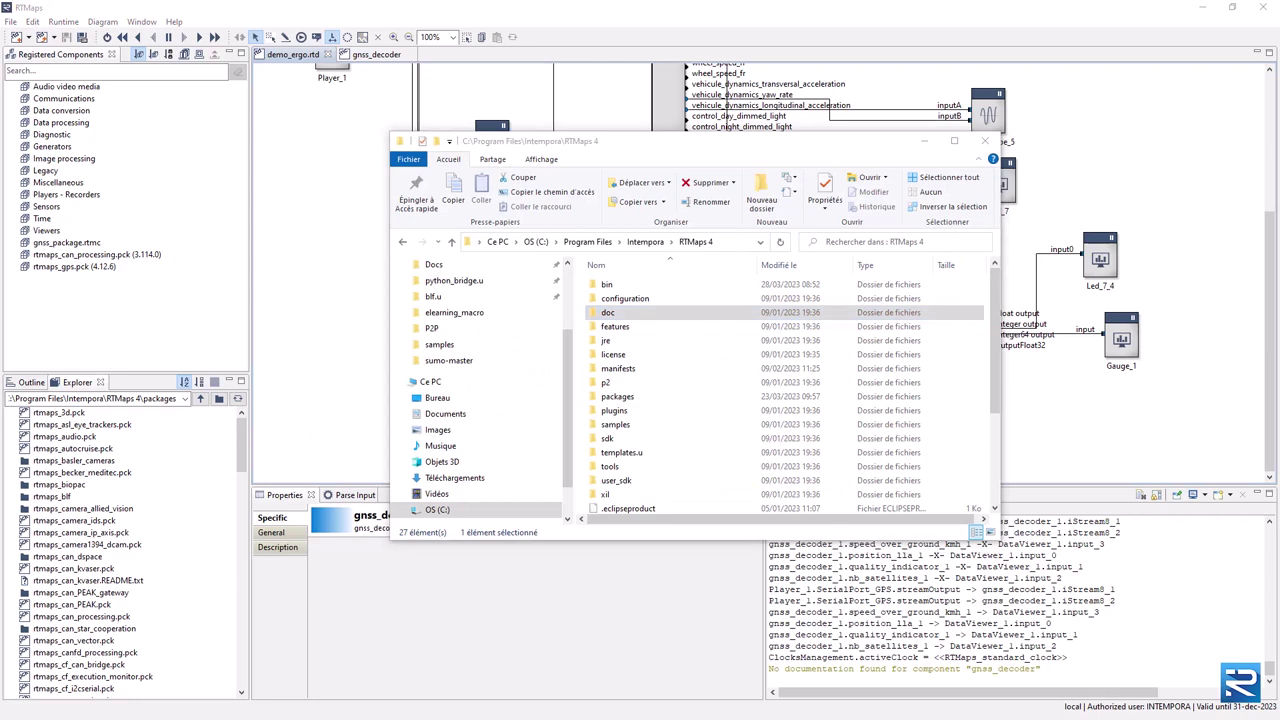
Step: Browse the install's doc\studio_reference folder, looking at components and resources
double_click(618, 313)
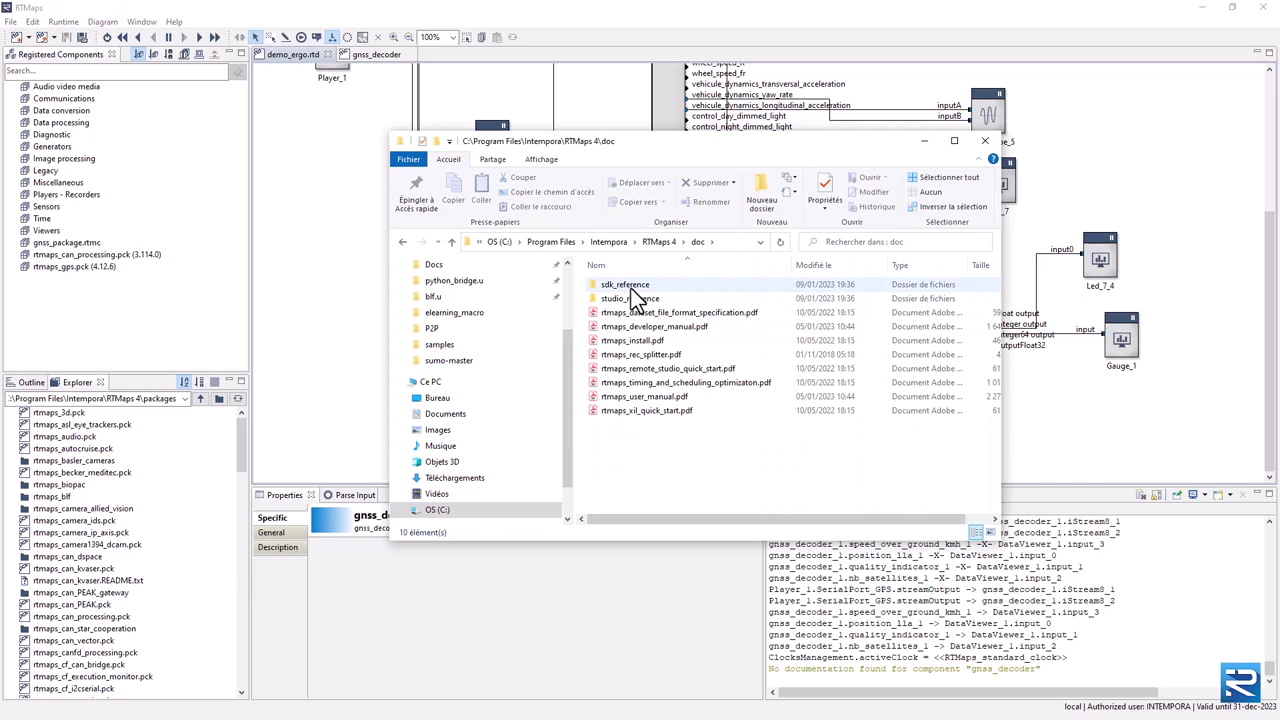
double_click(631, 300)
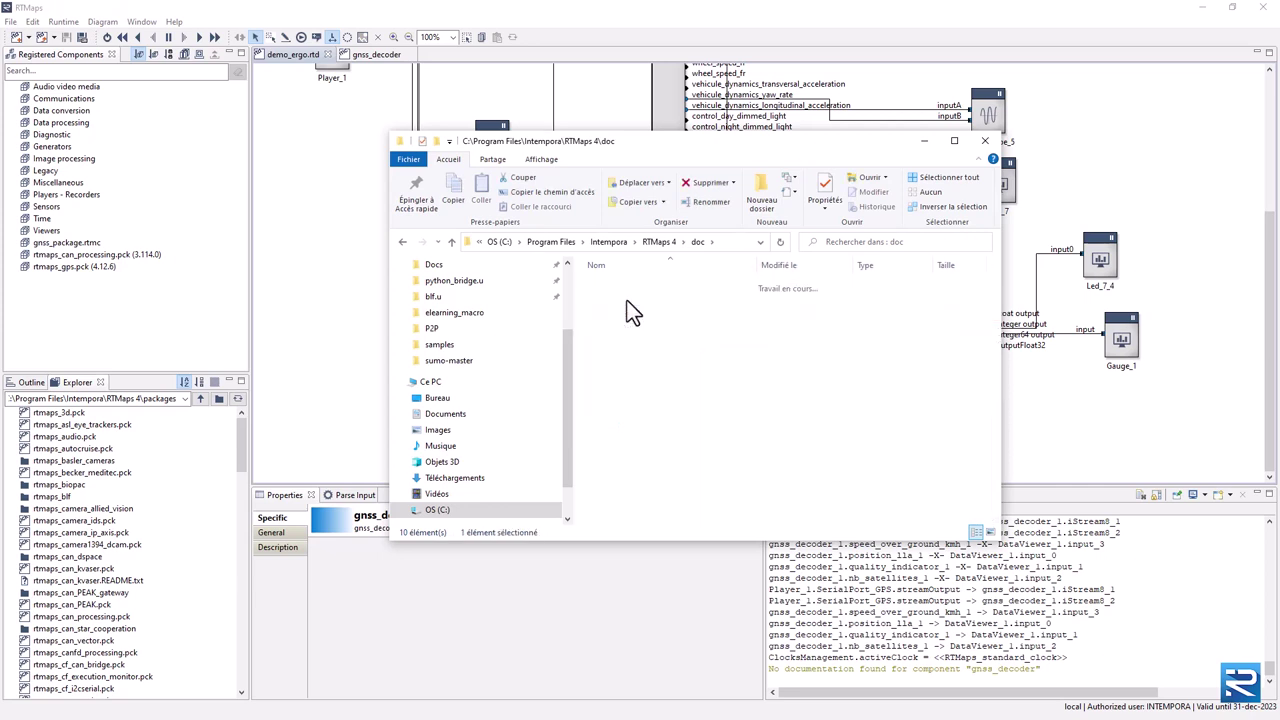
click(627, 284)
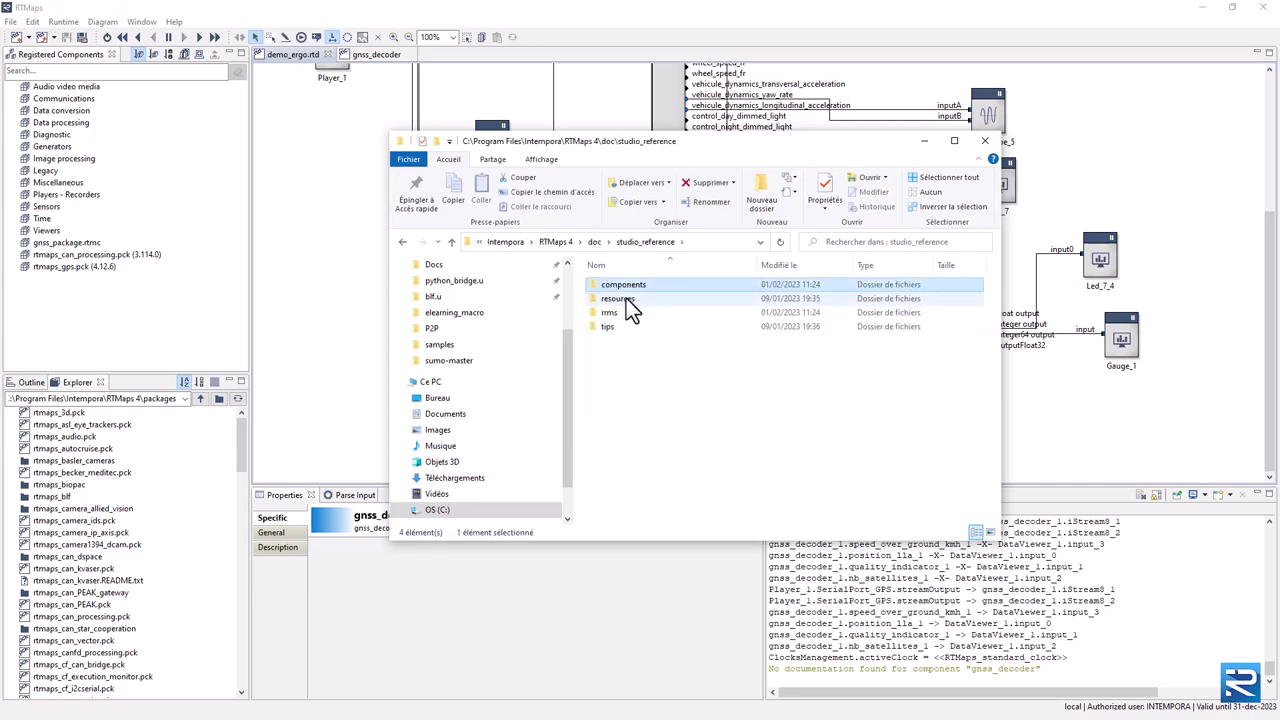
click(620, 299)
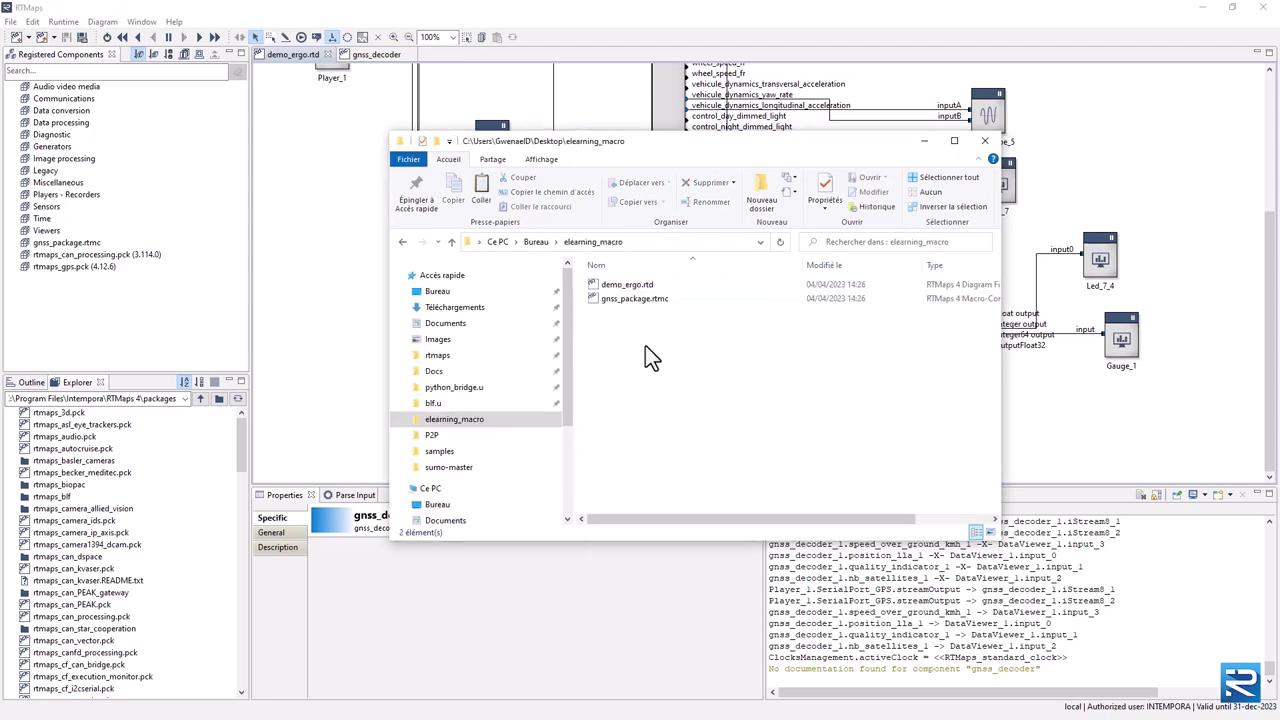
Step: In Desktop\elearning_macro\doc\studio_reference, check gnss_decoder.xml in components and gnss_decoder.png in resources
key(ctrl+v)
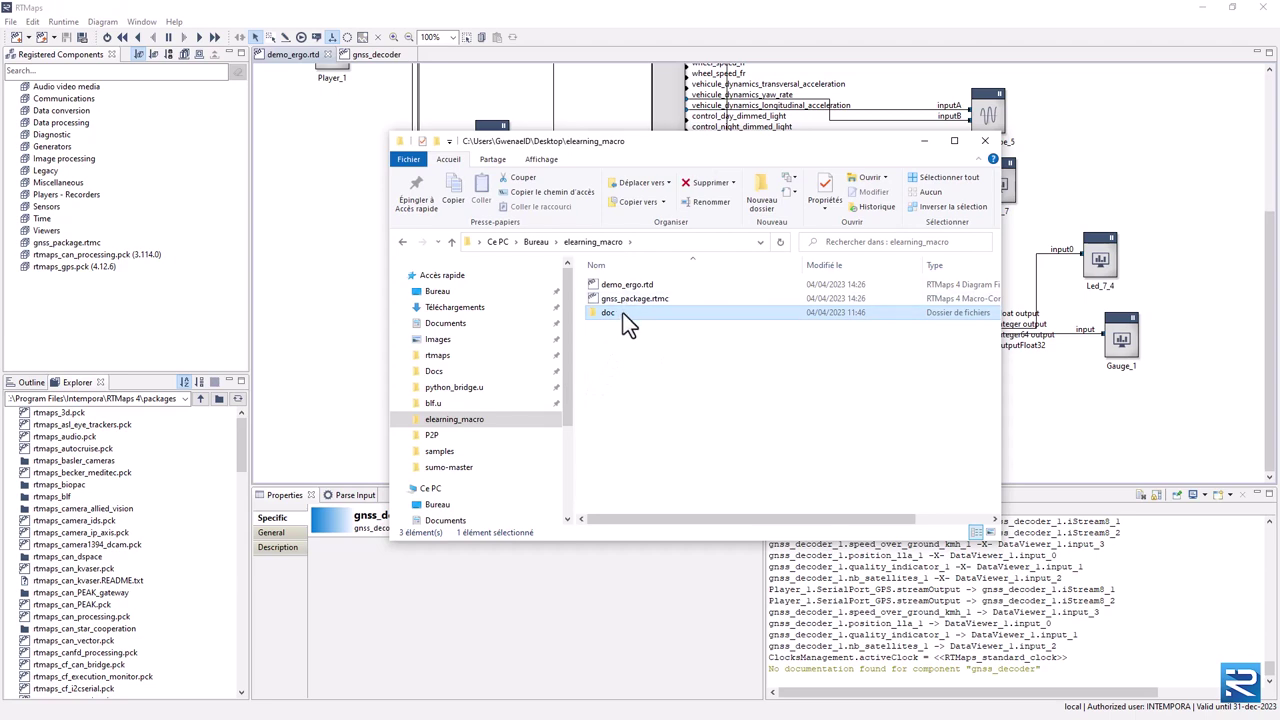
double_click(623, 313)
double_click(635, 290)
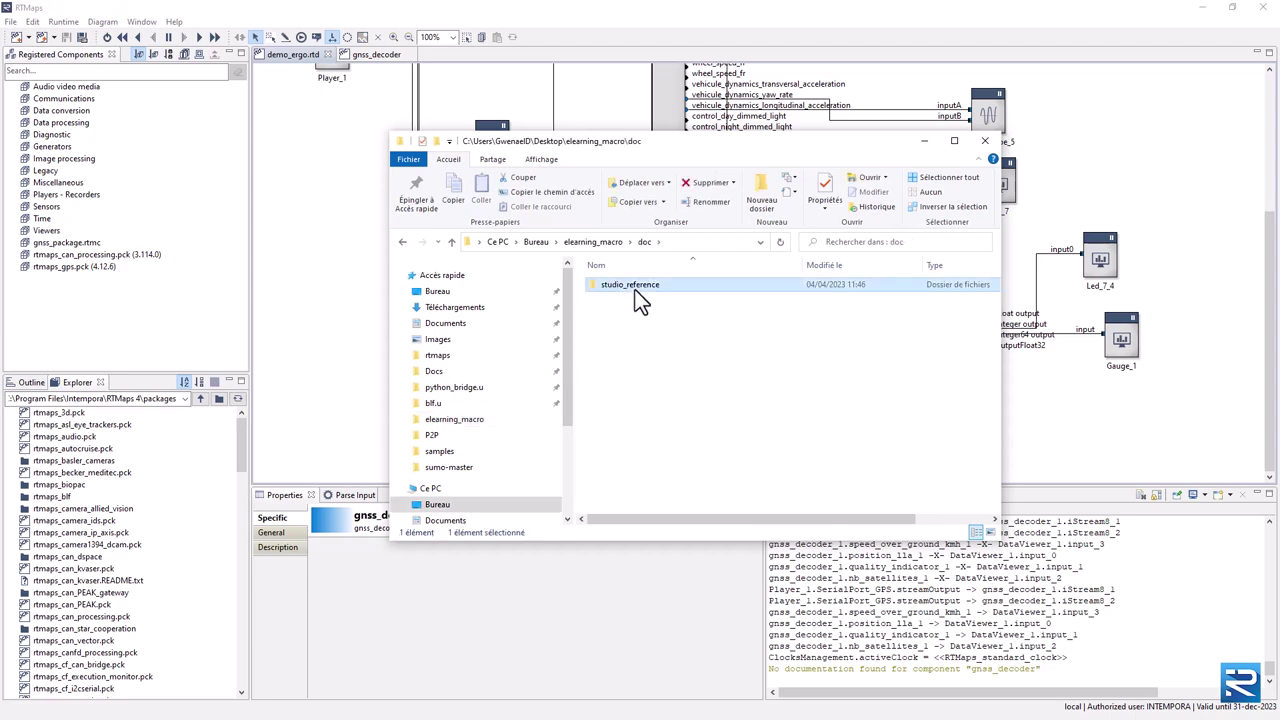
double_click(635, 287)
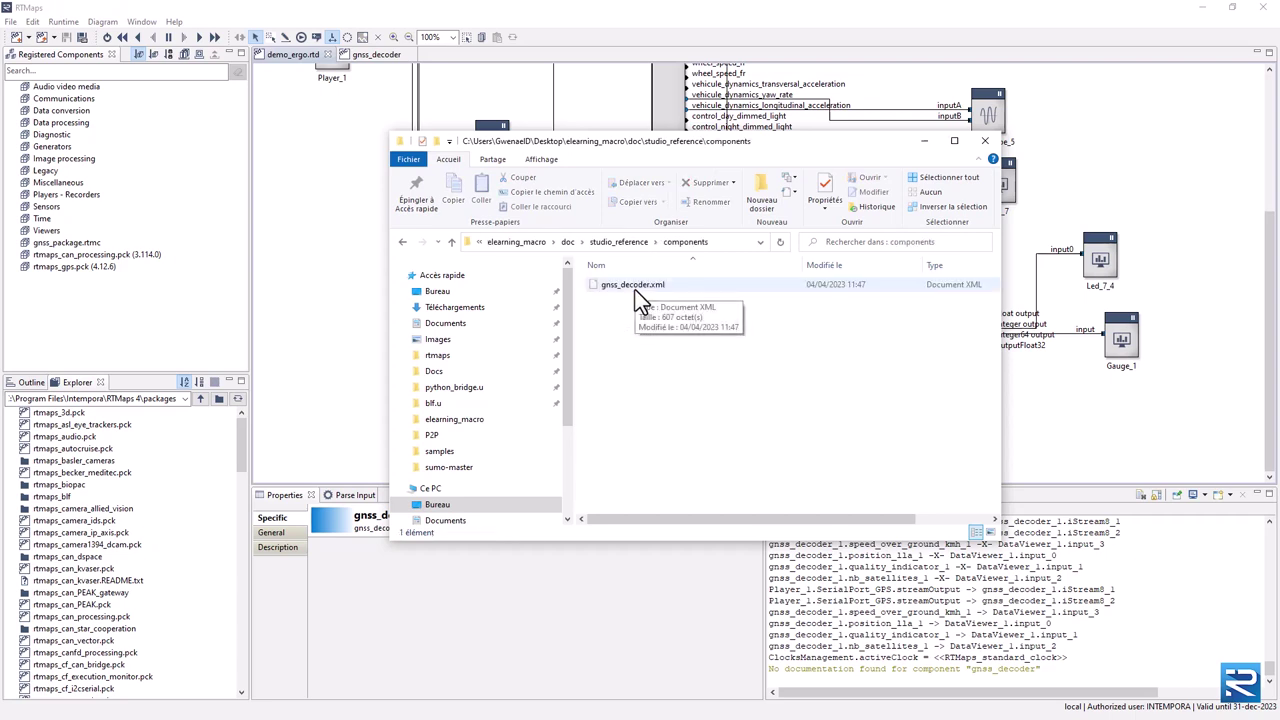
click(635, 286)
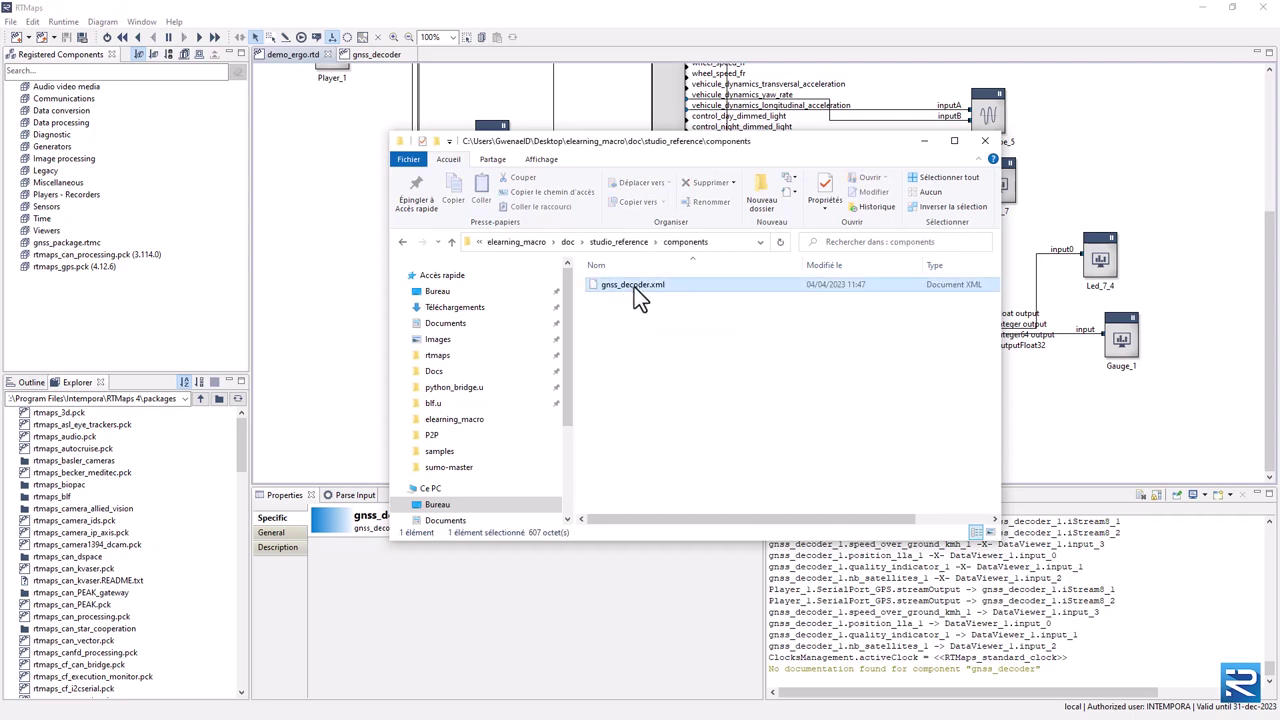
key(BackSpace)
click(626, 297)
double_click(626, 298)
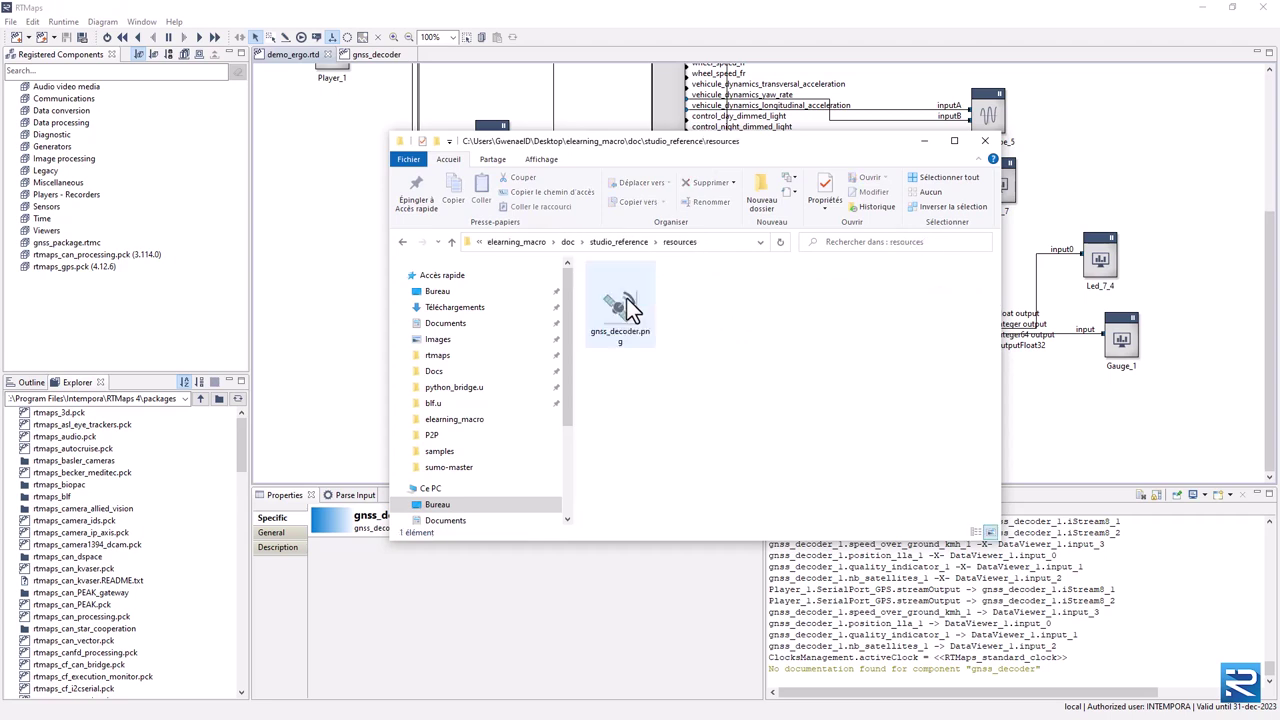
click(648, 322)
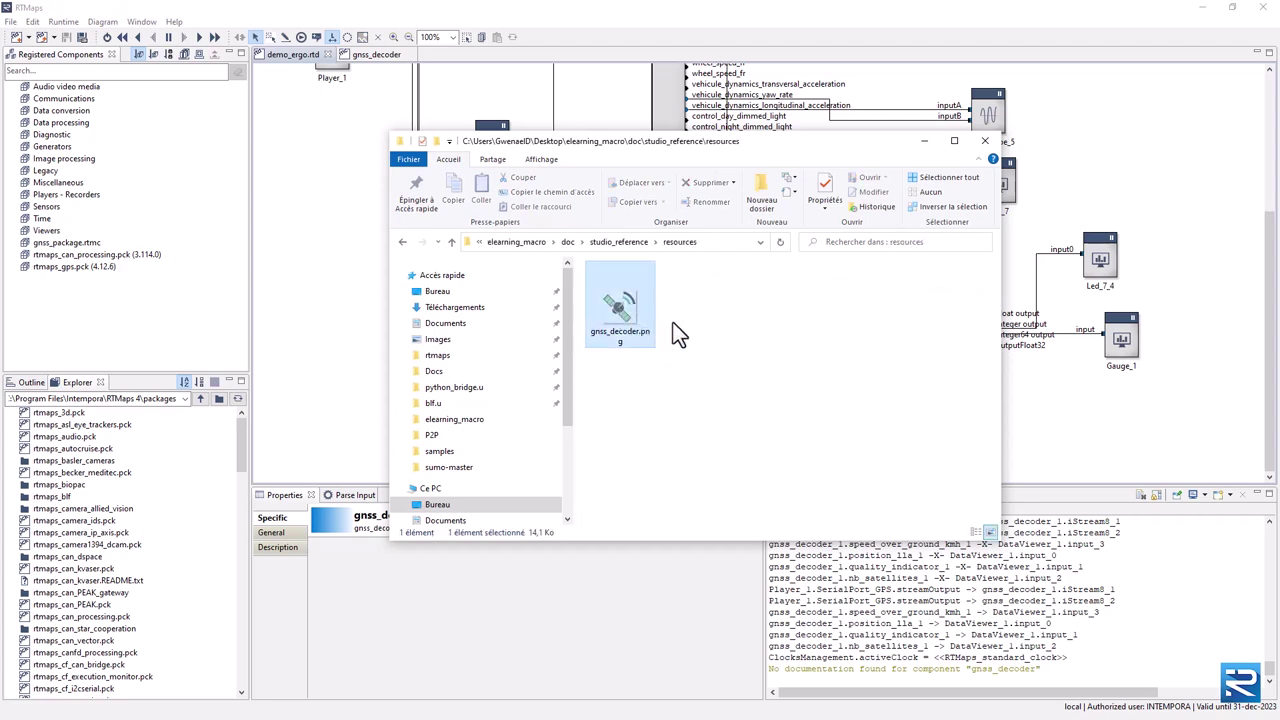
click(632, 243)
Step: Open gnss_decoder.xml in Notepad++ and highlight the gnss_decoder.png icon file name
double_click(628, 283)
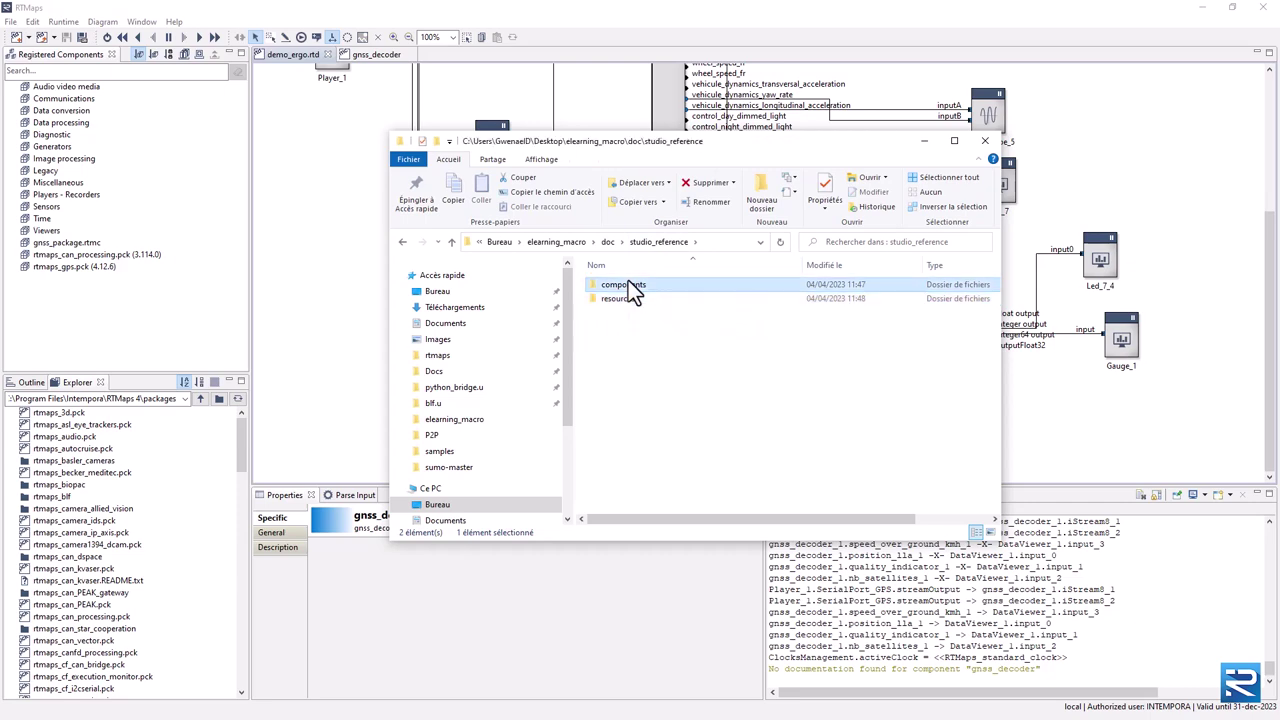
click(628, 286)
right_click(628, 287)
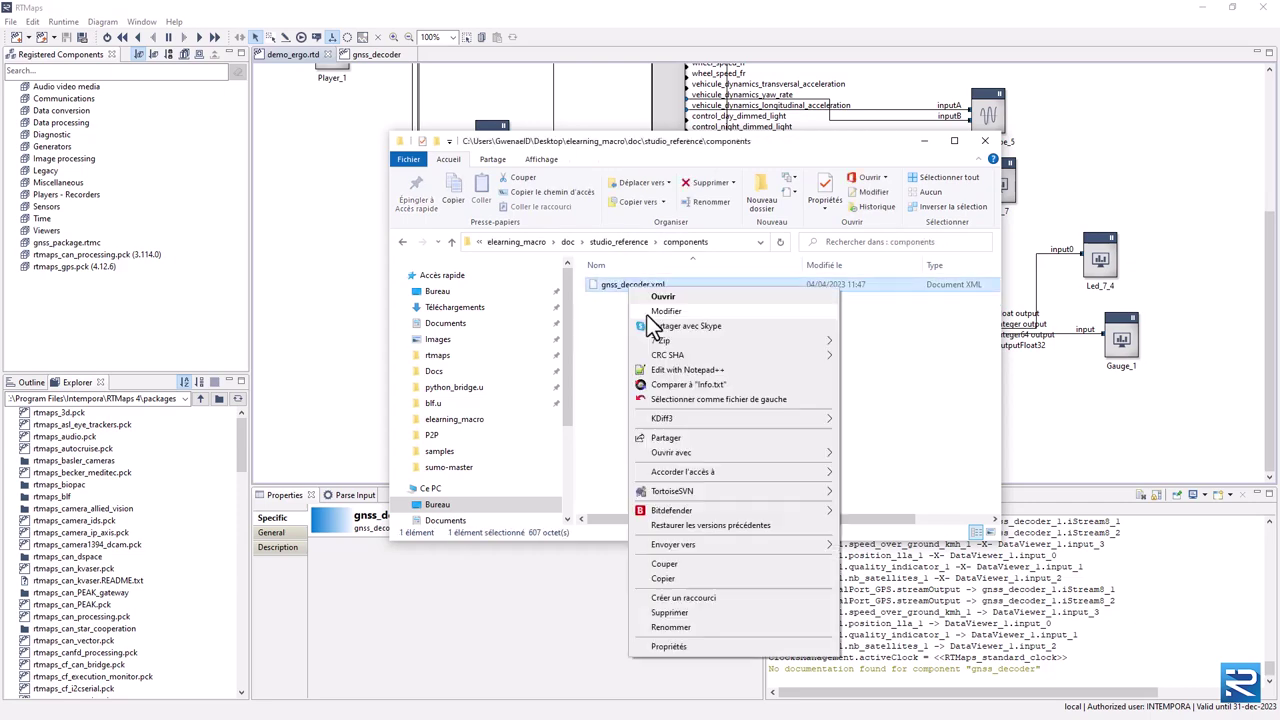
click(666, 370)
drag(134, 124, 228, 120)
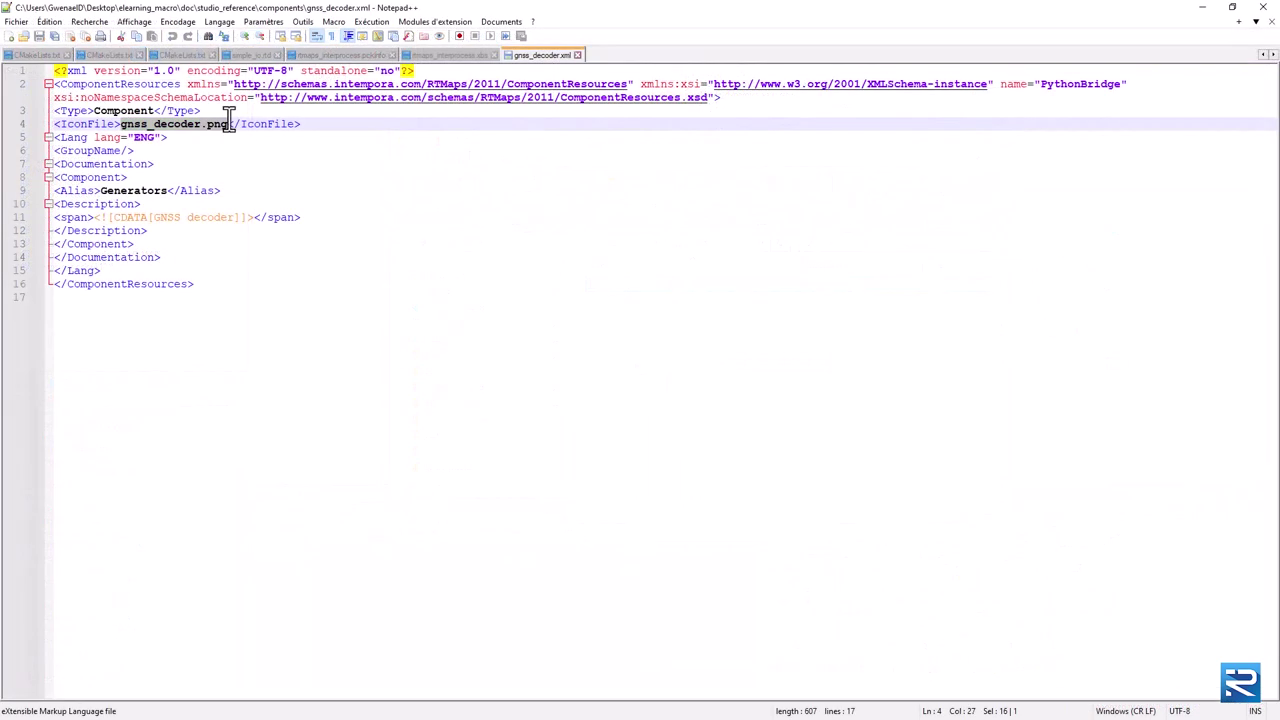
Step: Insert 'custom' before 'decoder' in the line 11 CDATA description of gnss_decoder.xml
click(178, 150)
click(223, 175)
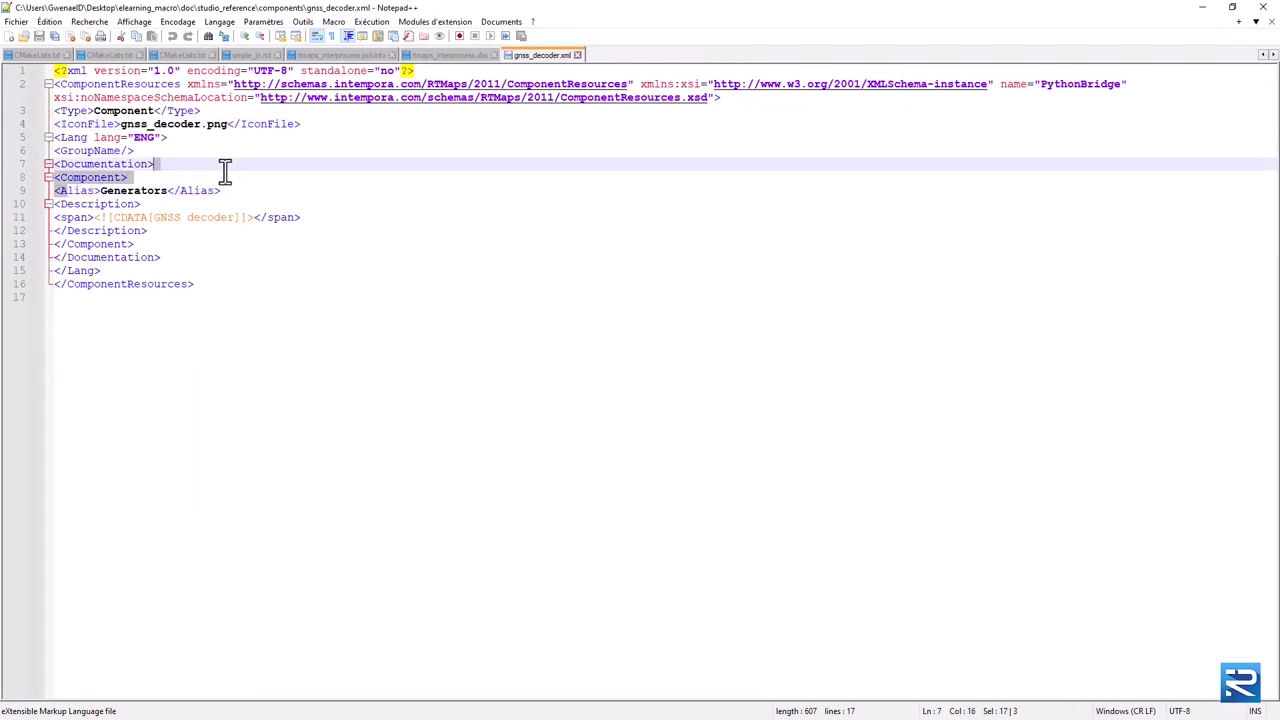
click(251, 189)
click(193, 217)
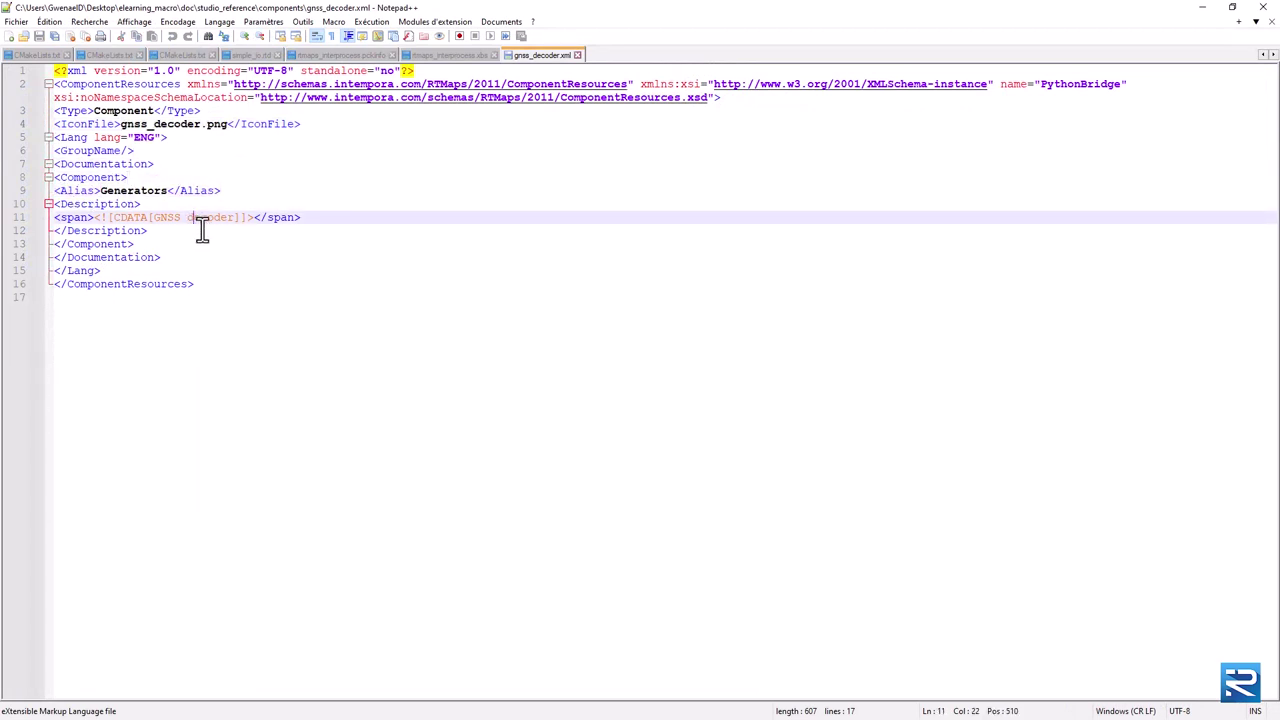
key(Left)
text(custom)
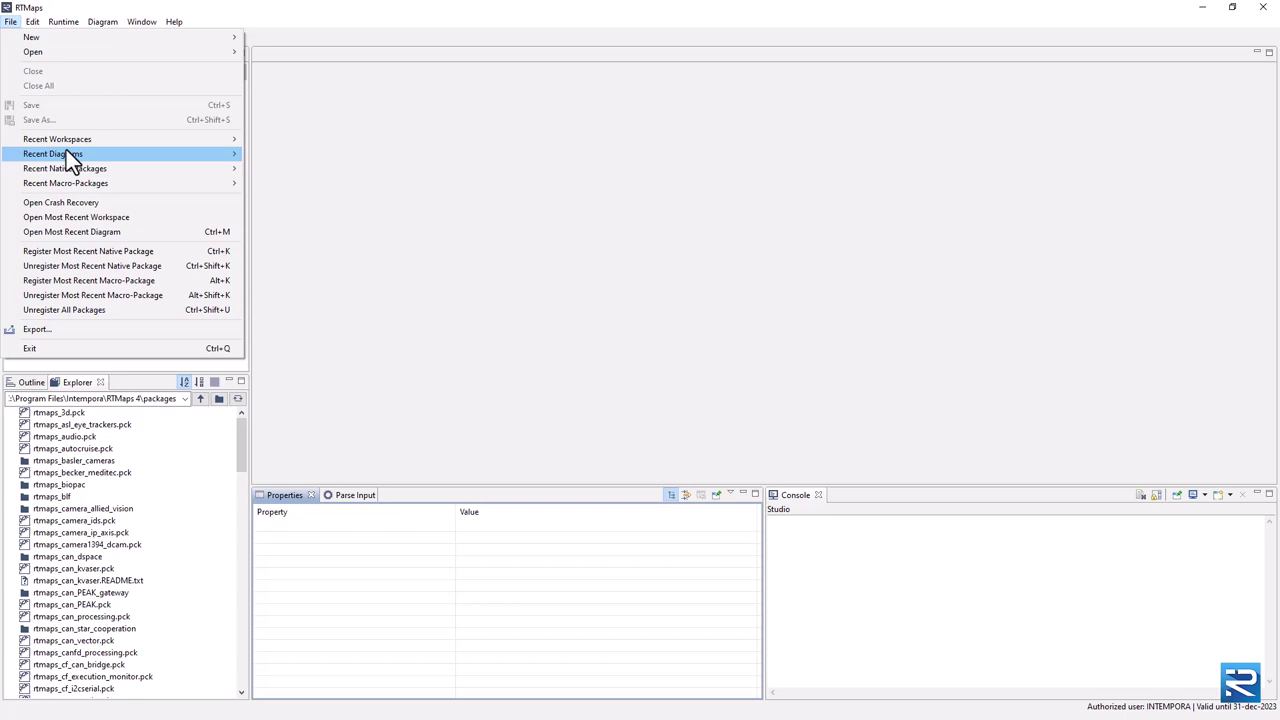
Step: Reopen demo_ergo.rtd from File > Recent Diagrams
mouse_move(66, 153)
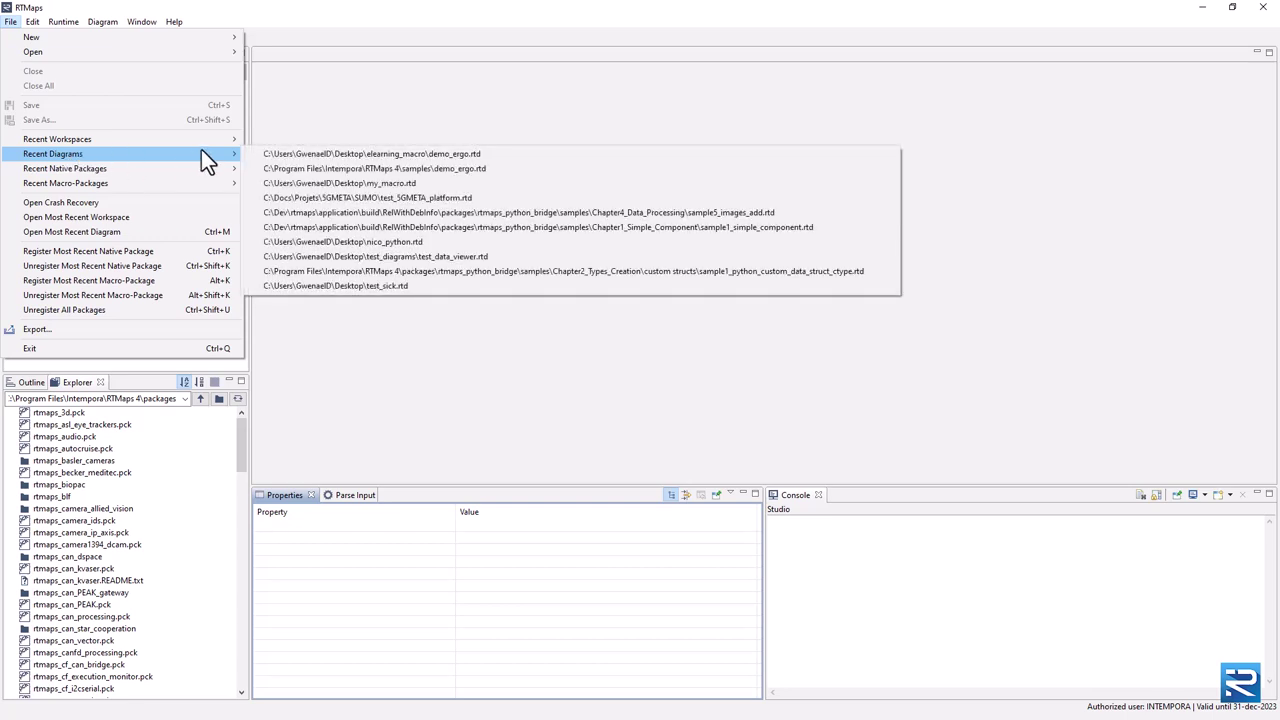
click(309, 154)
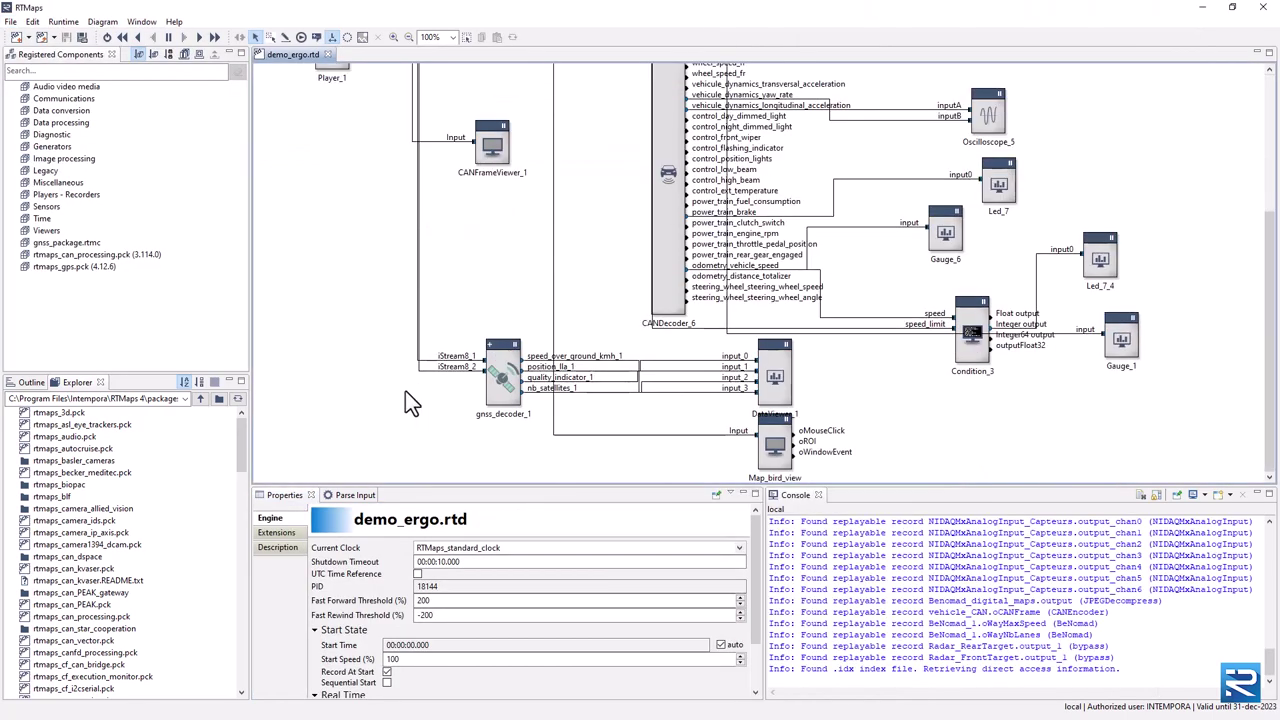
Step: Open the internal diagram of the gnss_decoder_1 macro-component
click(502, 376)
right_click(503, 376)
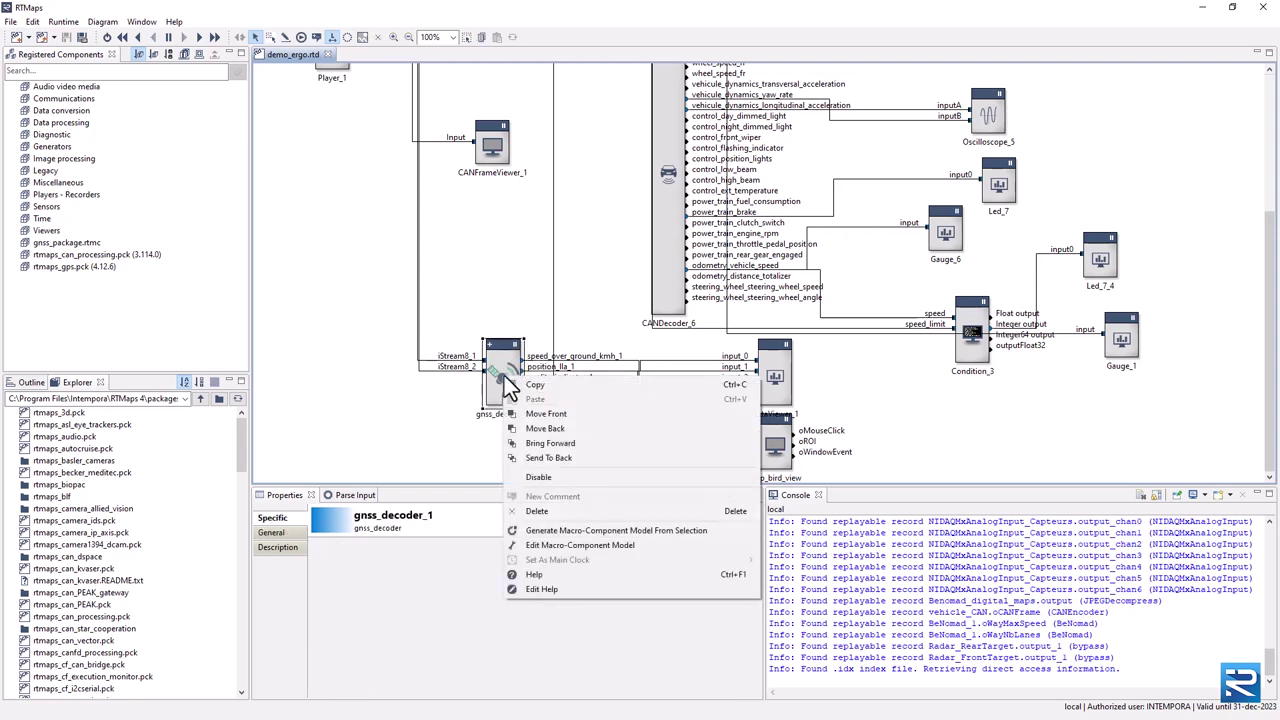
click(567, 545)
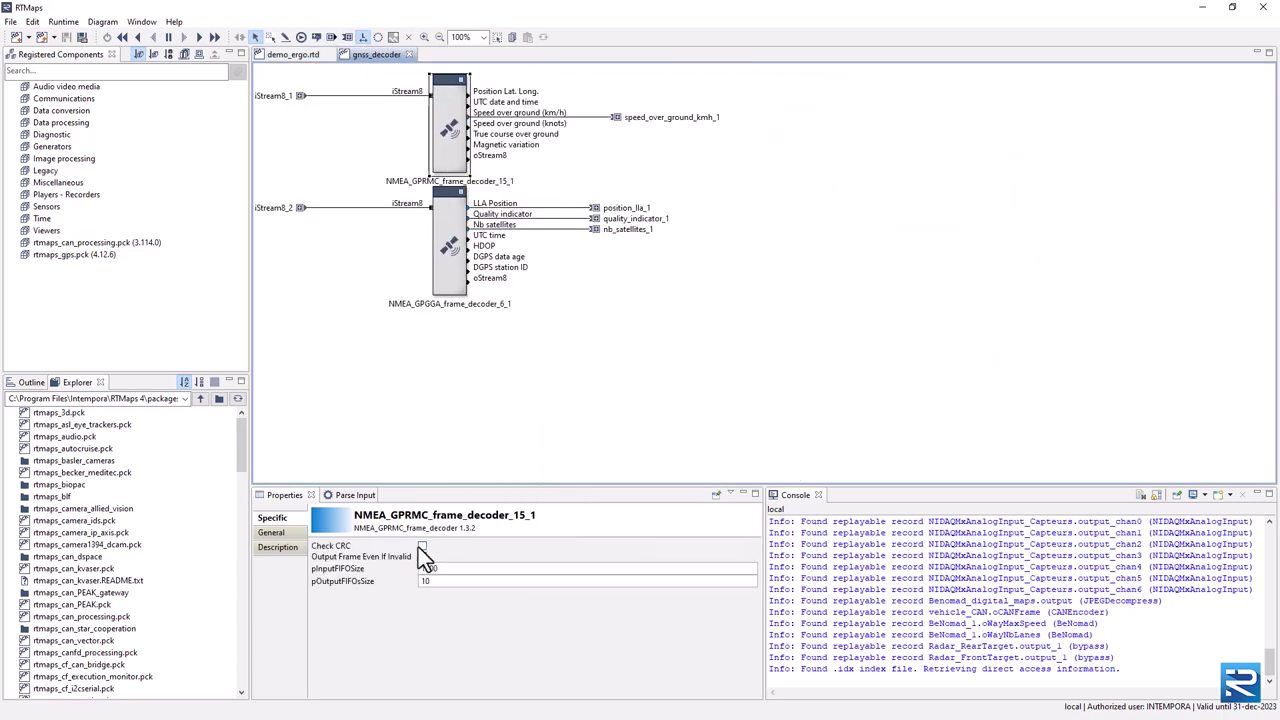
Step: Leave 'Force output when no fix' off on NMEA_GPGGA_frame_decoder_6_1 and show the macro-component properties
click(441, 272)
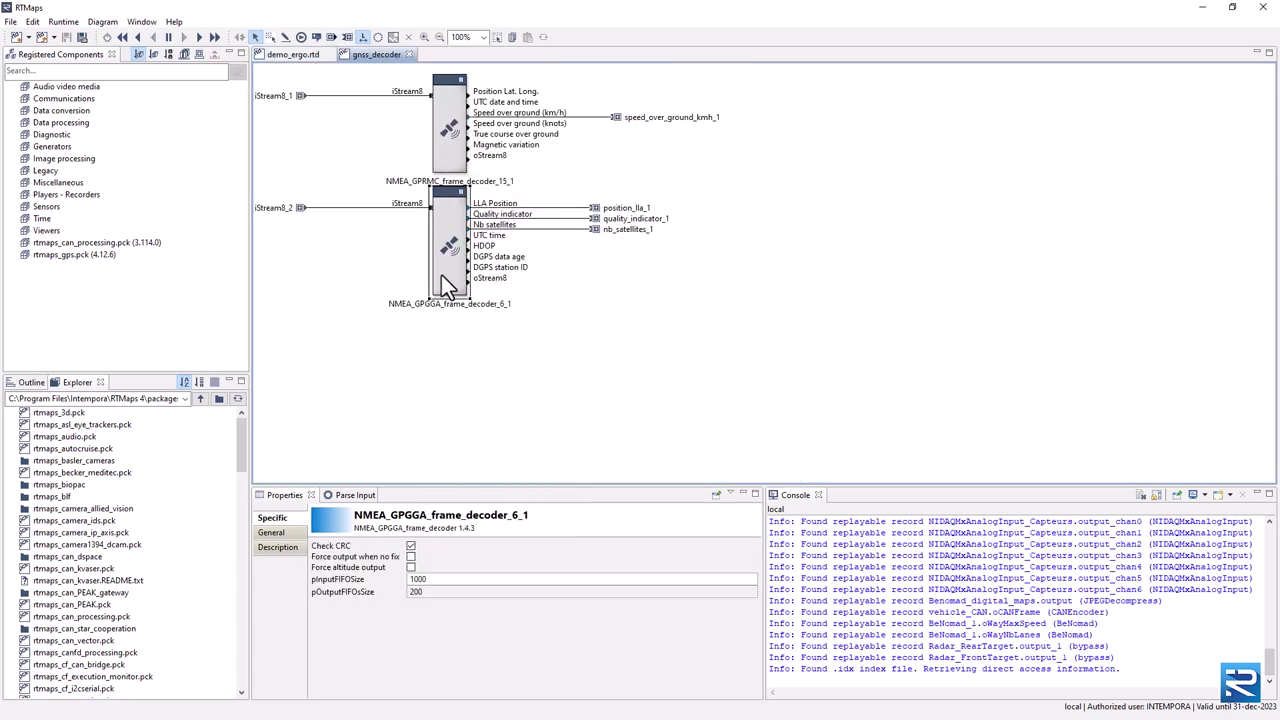
click(410, 557)
click(410, 558)
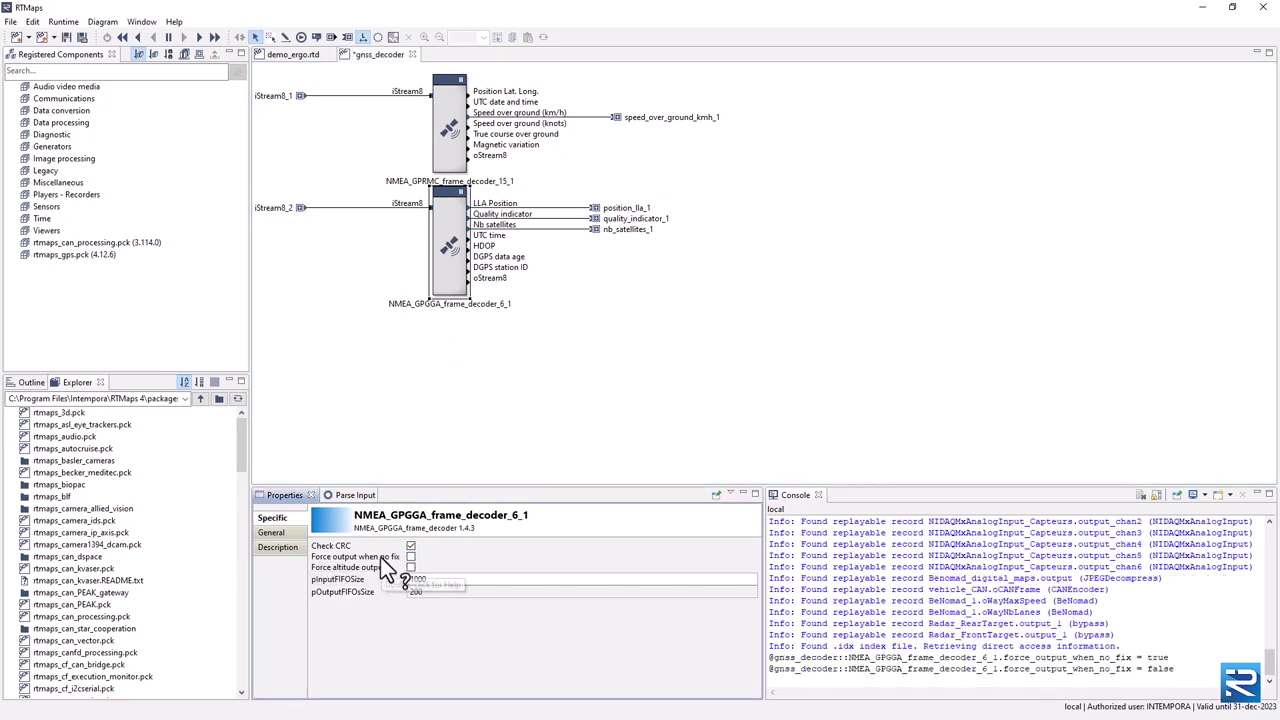
click(435, 356)
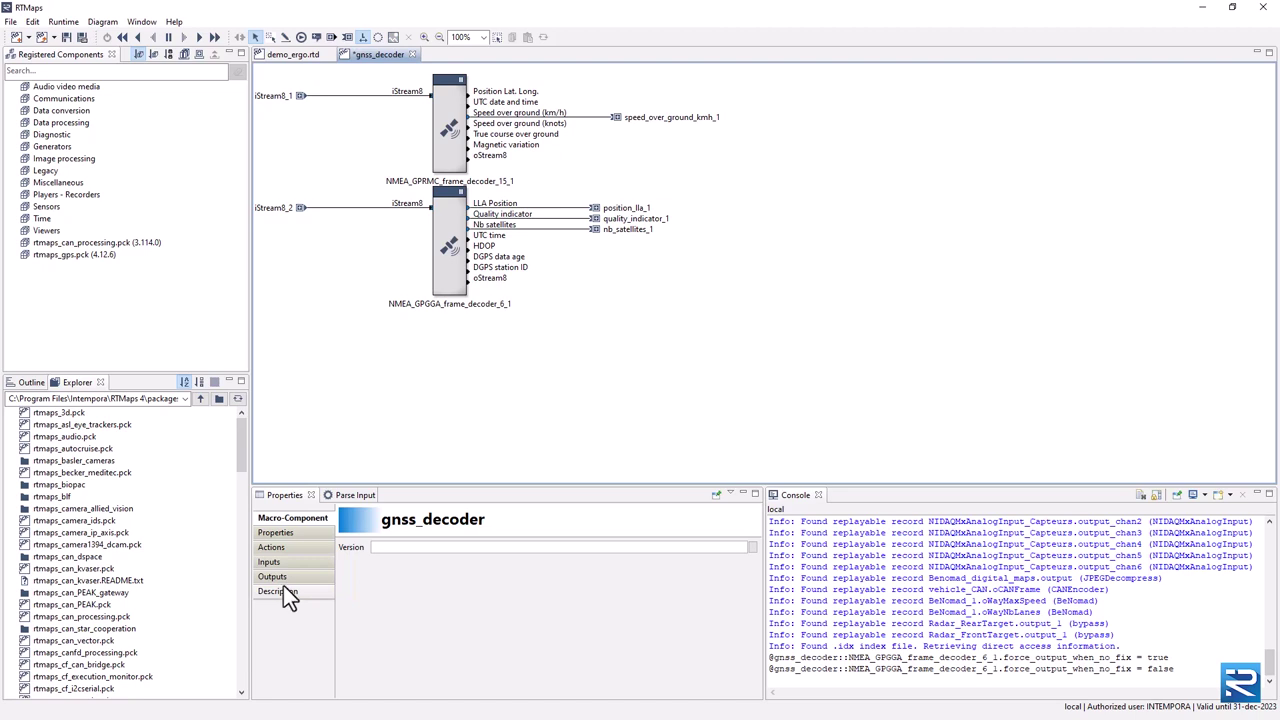
Step: Add a property alias 'force_output_when_no_fix' targeting NMEA_GPGGA_frame_decoder_6_1's force_output_when_no_fix parameter
click(283, 535)
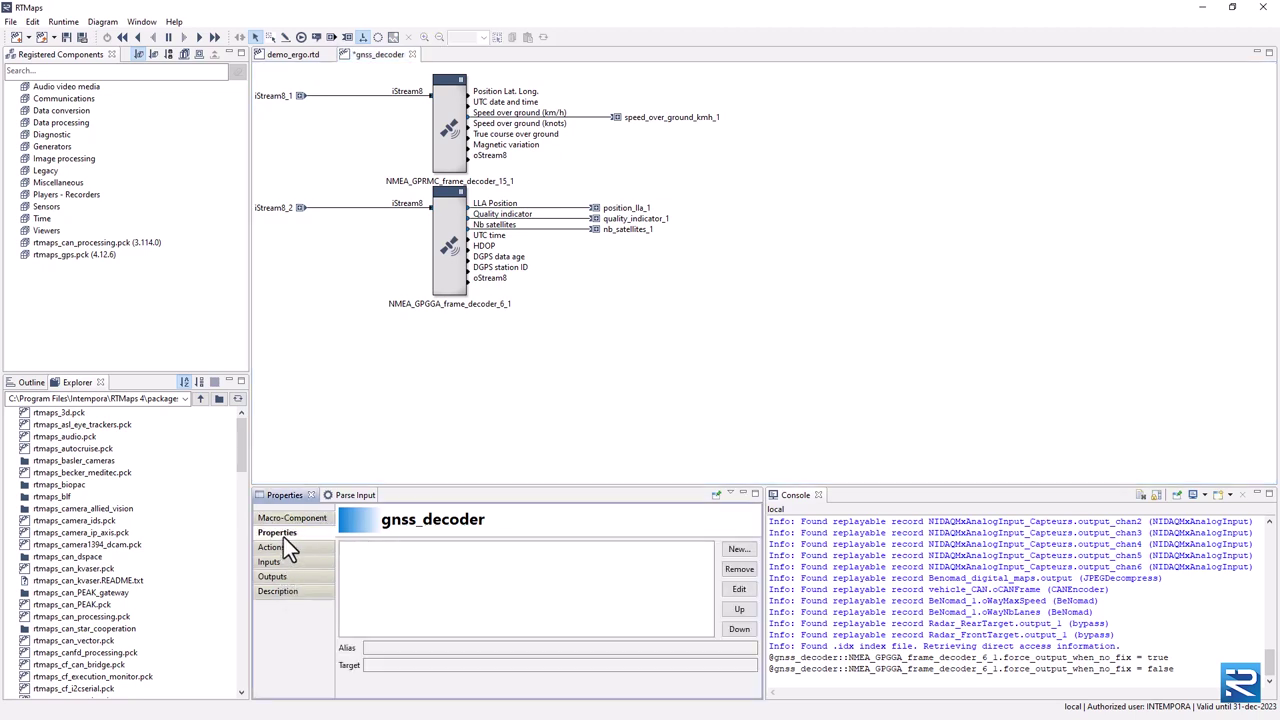
click(737, 550)
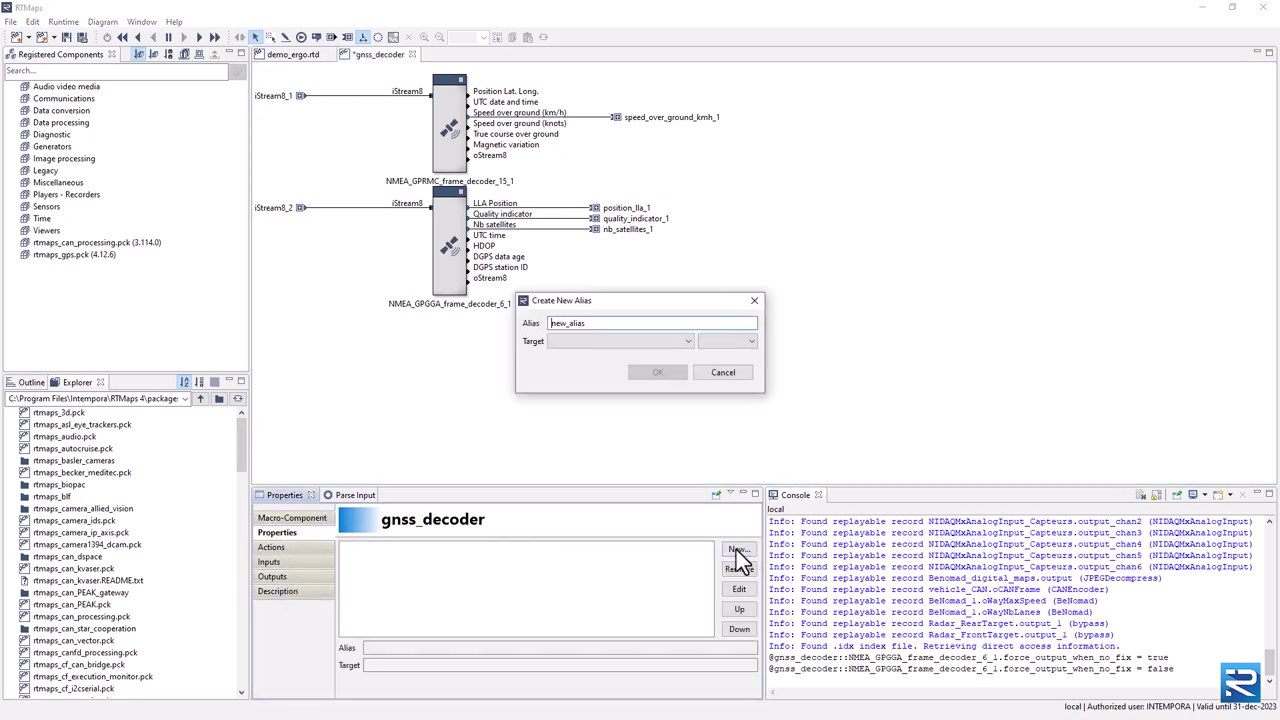
drag(603, 328, 526, 330)
text(force_output_xhe)
key(BackSpace)
key(BackSpace)
key(BackSpace)
text(when_no_fix)
click(575, 341)
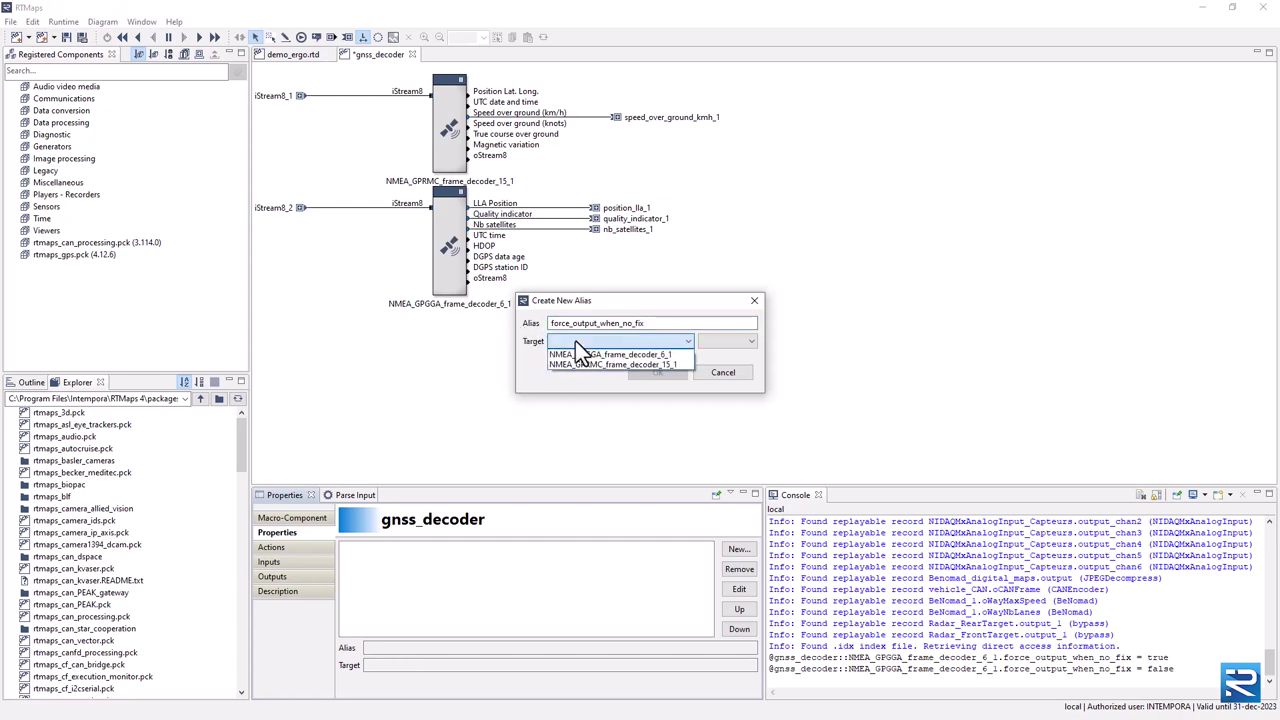
click(576, 352)
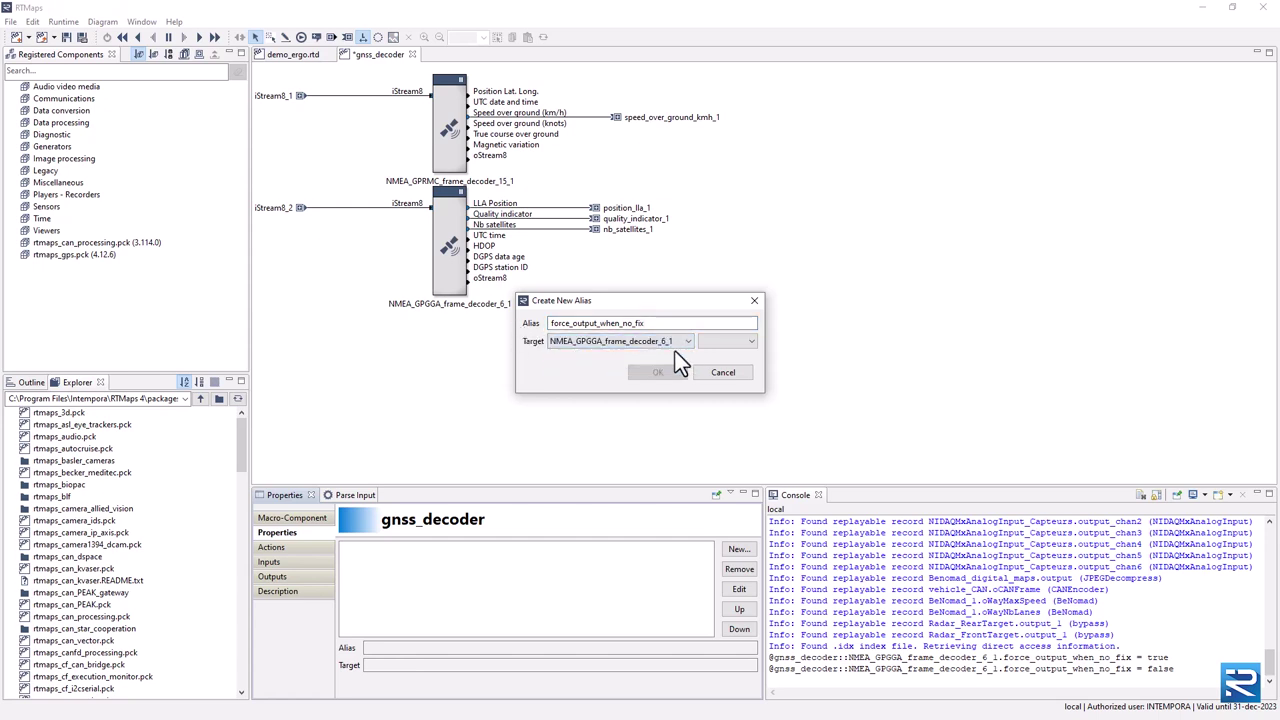
click(710, 346)
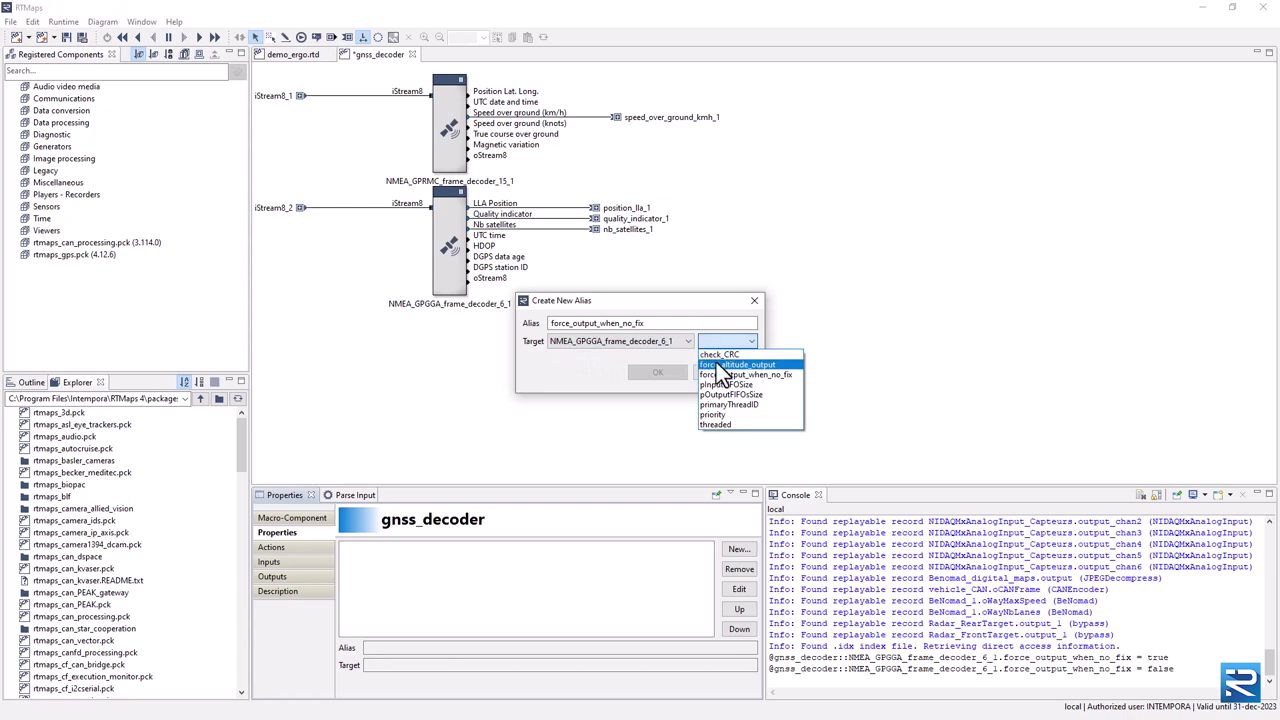
click(722, 374)
click(659, 373)
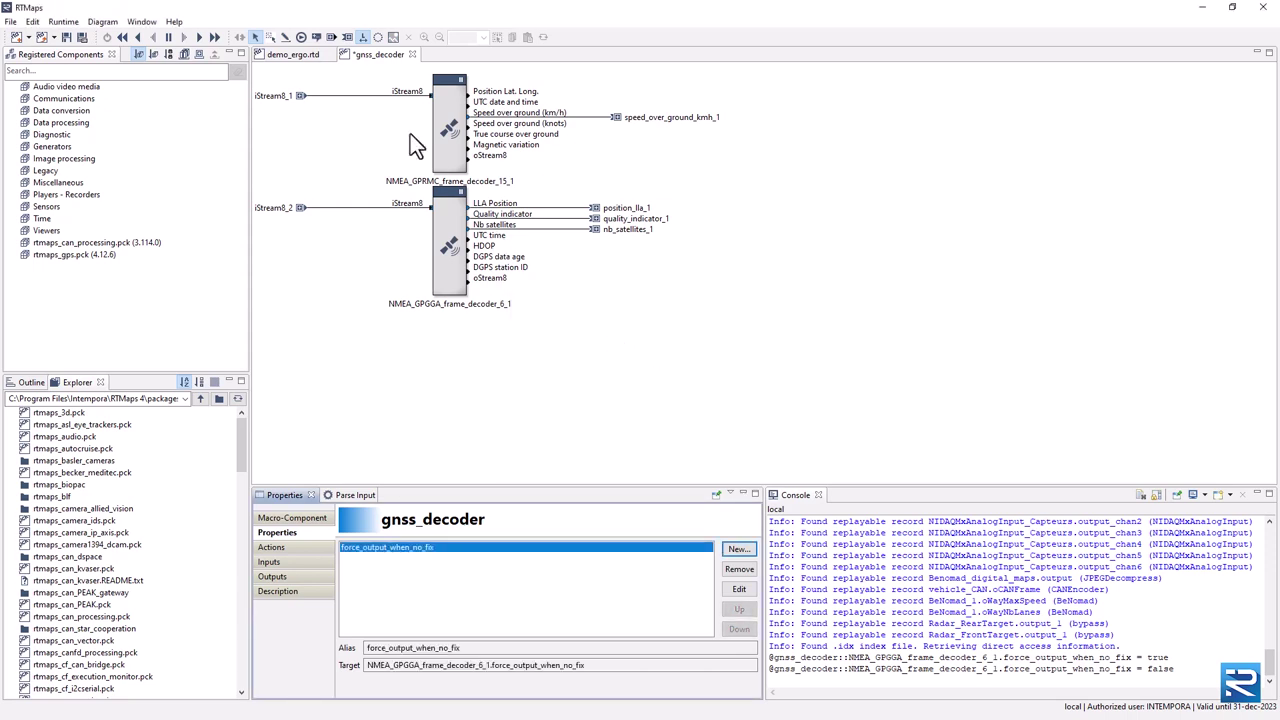
Step: Save the gnss_decoder macro and the demo_ergo diagram
key(ctrl+s)
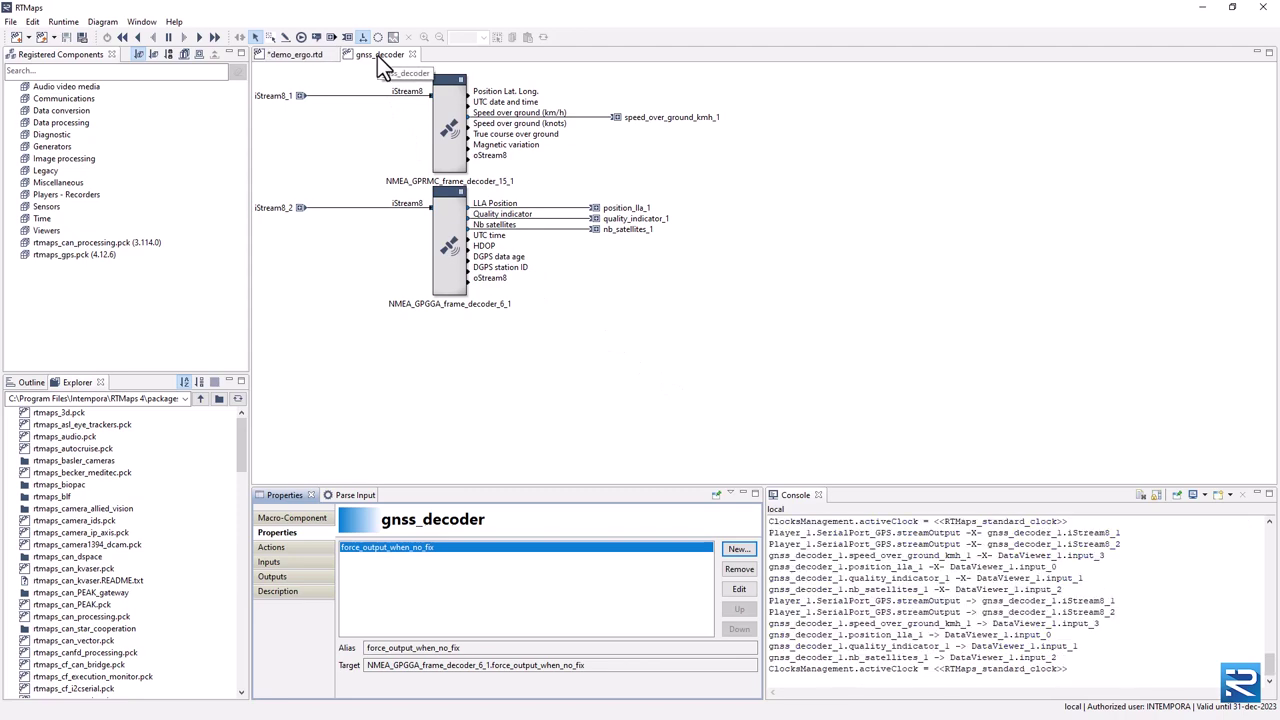
click(291, 54)
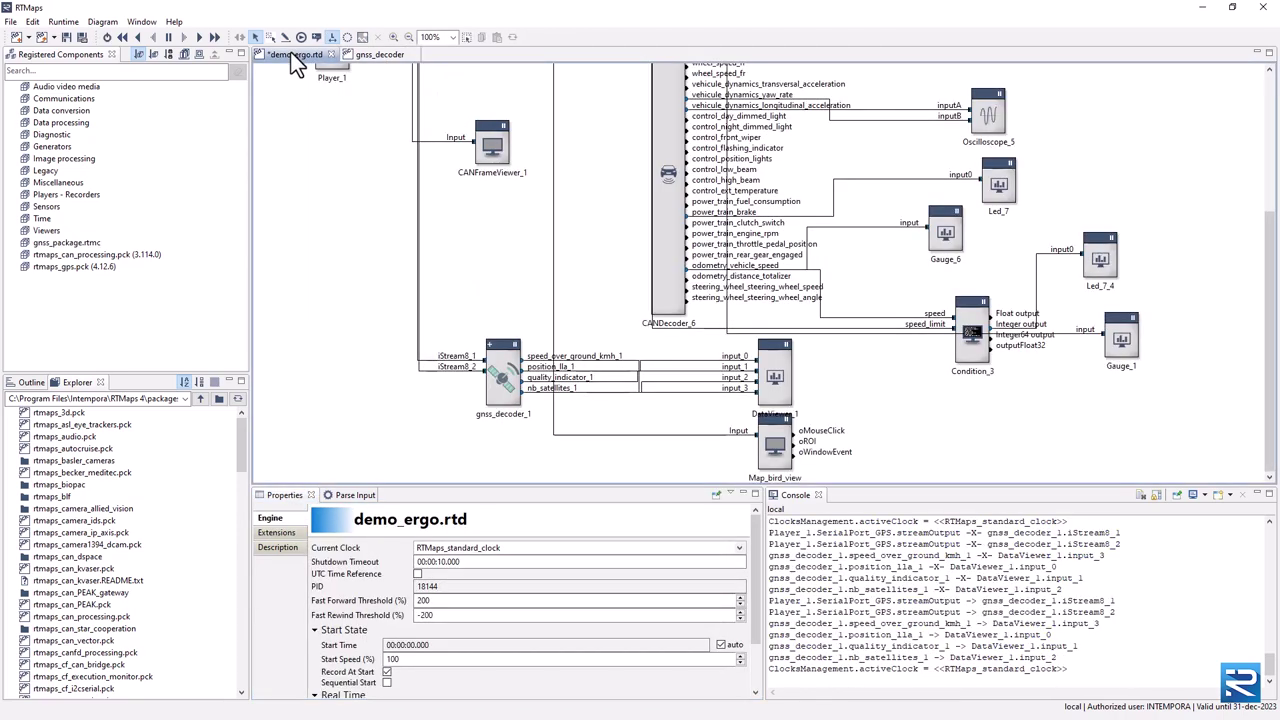
key(ctrl+s)
Step: Tick force_output_when_no_fix on gnss_decoder_1, check the logged line, then untick it
click(500, 392)
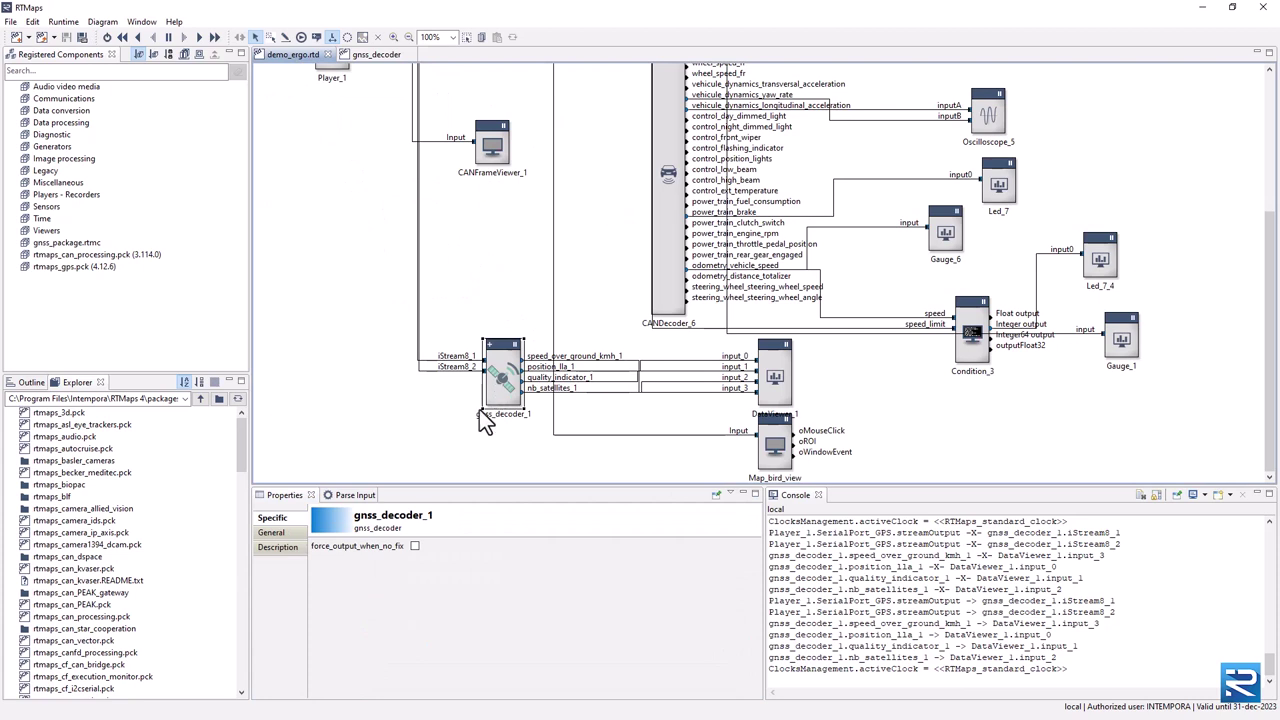
click(414, 546)
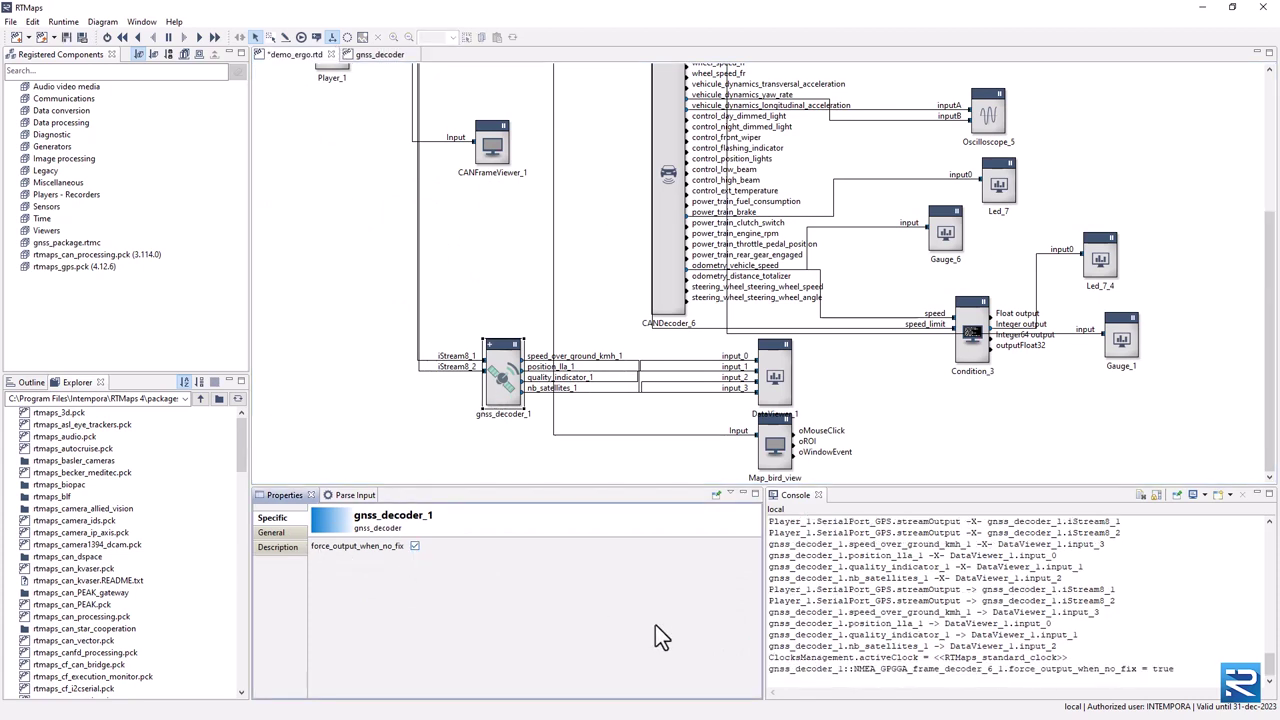
drag(768, 669, 1178, 669)
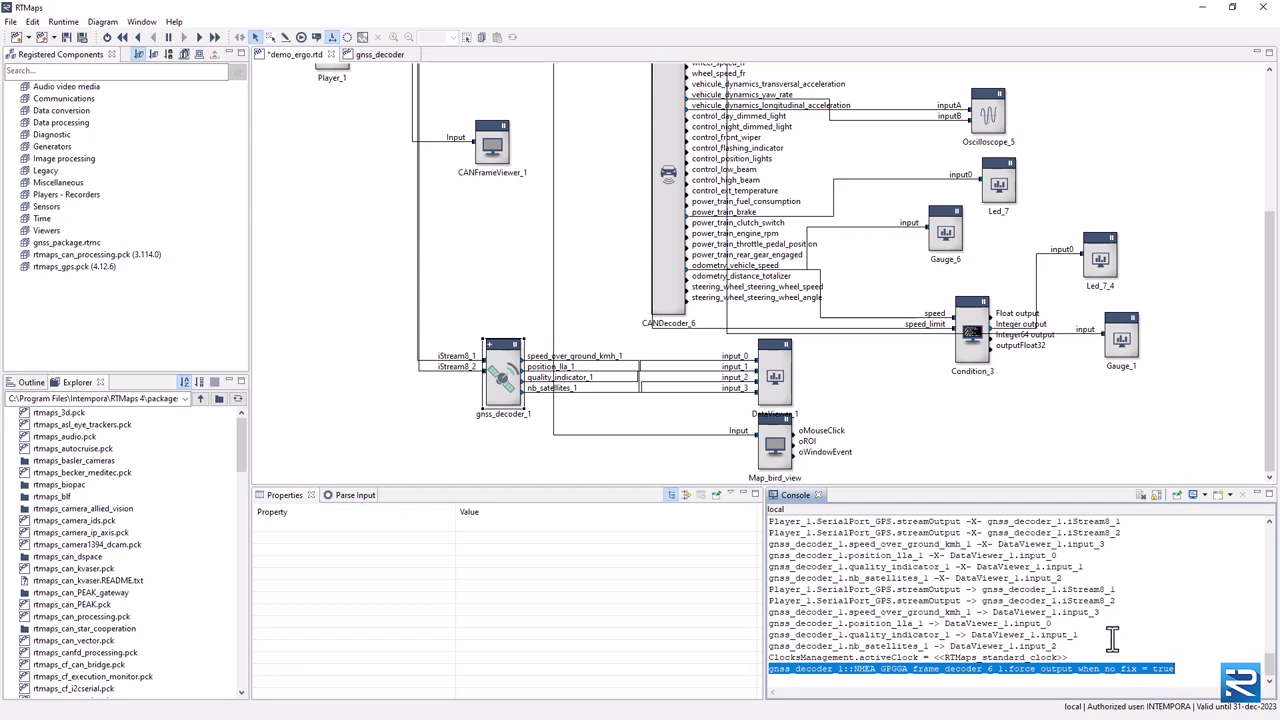
click(510, 398)
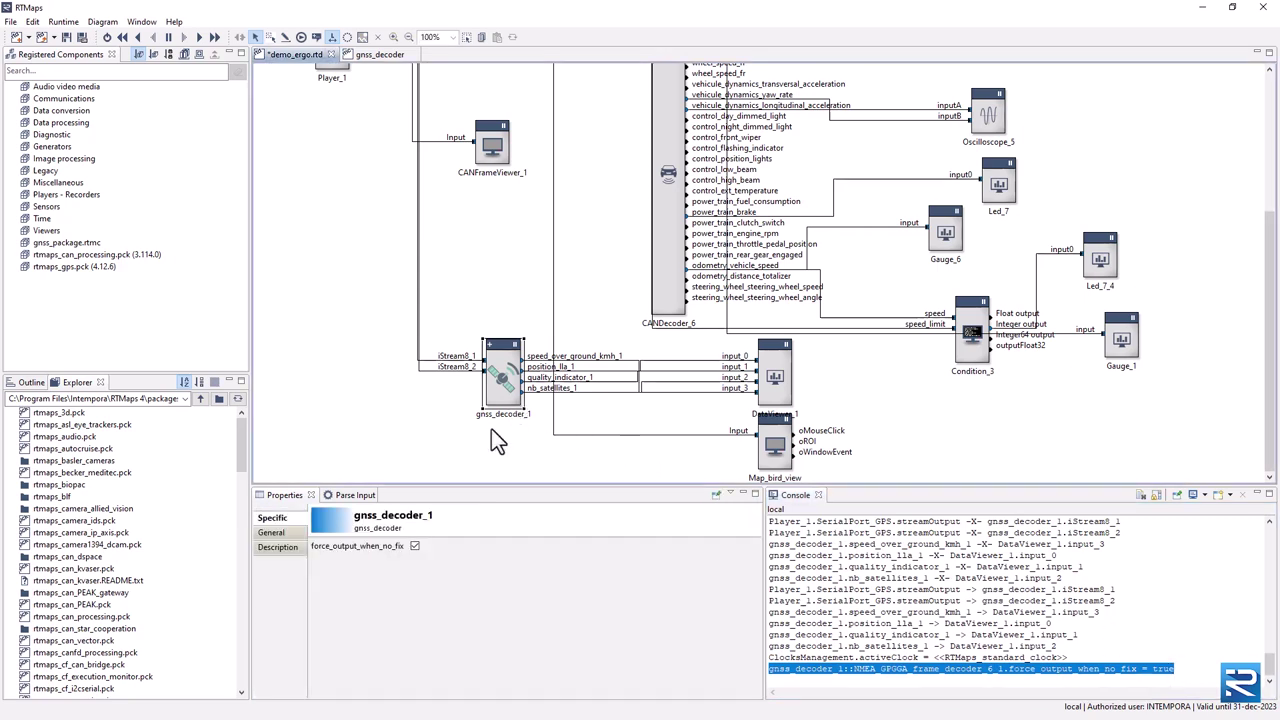
click(414, 547)
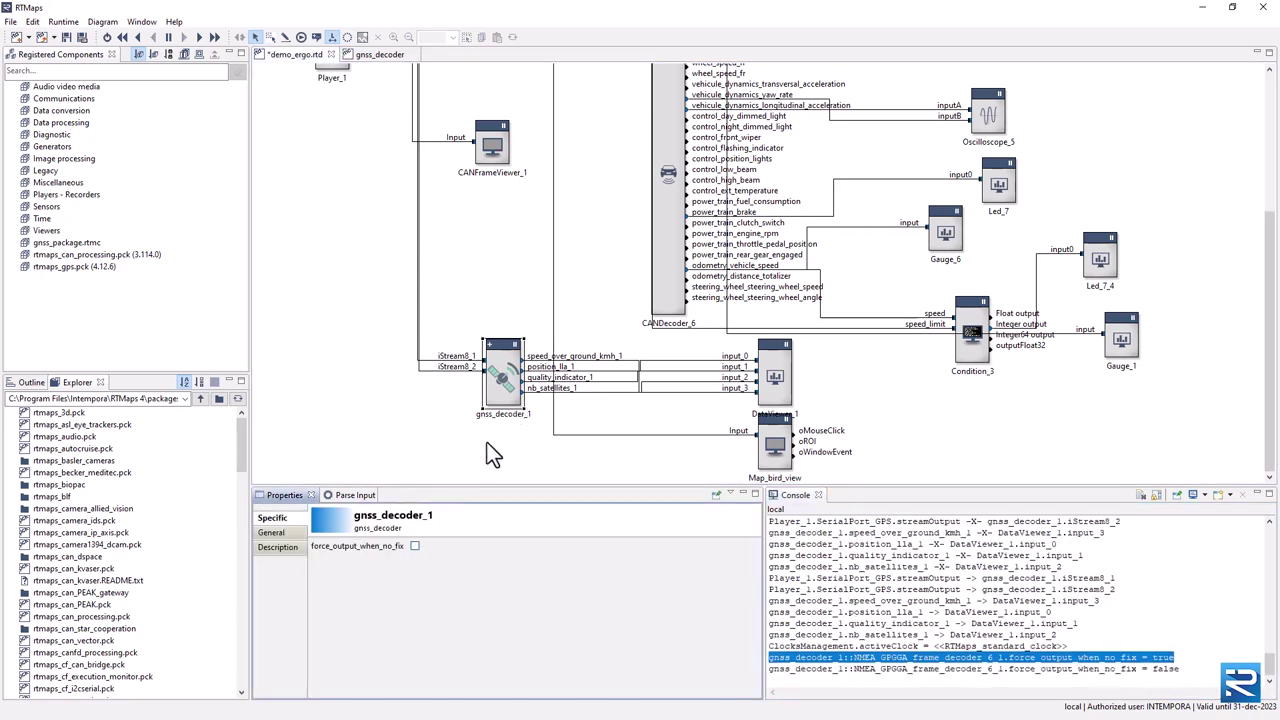
Step: Duplicate gnss_decoder_1 with copy and paste
click(510, 395)
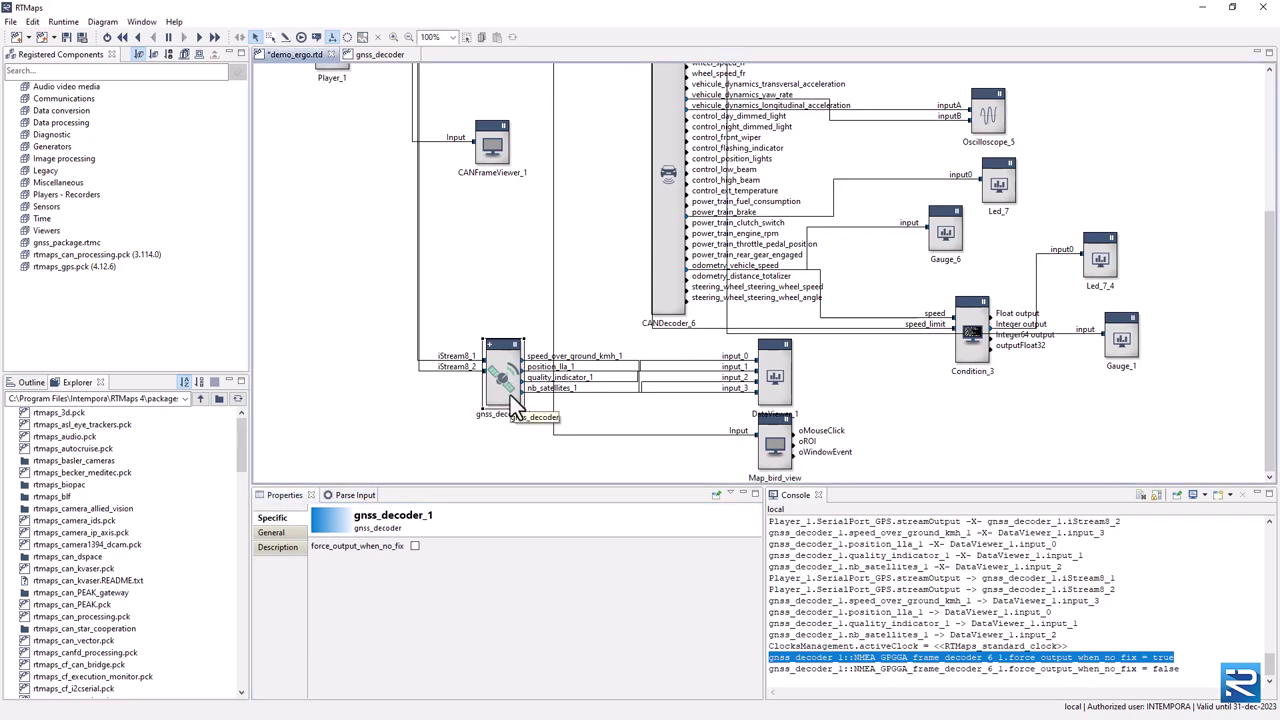
key(ctrl+c)
key(ctrl+v)
Step: Place gnss_decoder_1_1 below the original and enable its force_output_when_no_fix, leaving gnss_decoder_1 off
drag(509, 398, 541, 463)
click(503, 338)
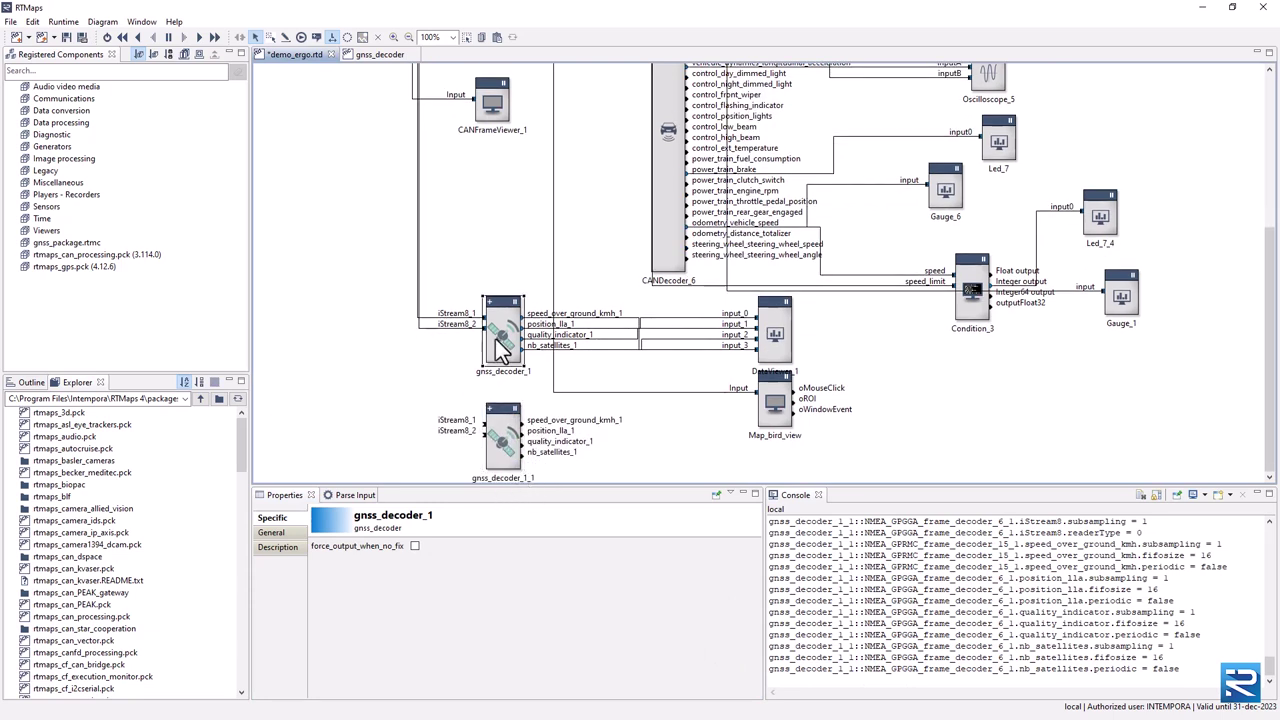
click(506, 442)
click(415, 546)
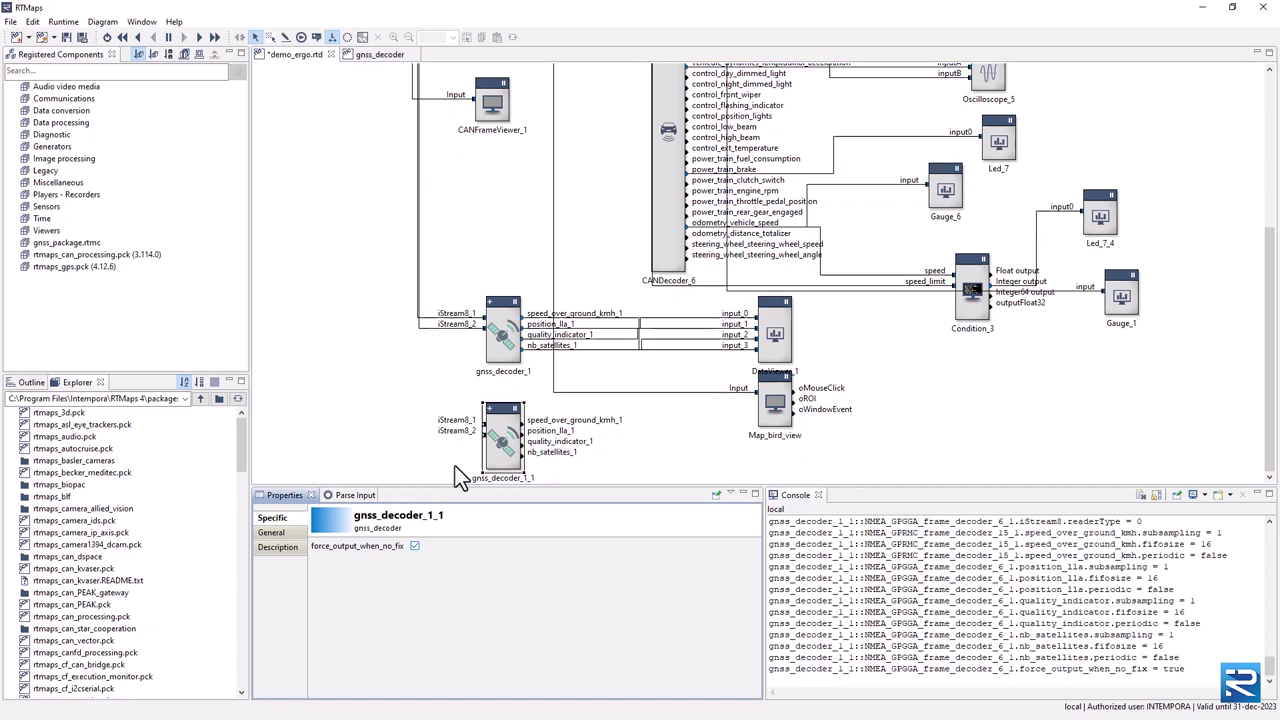
click(515, 345)
click(506, 442)
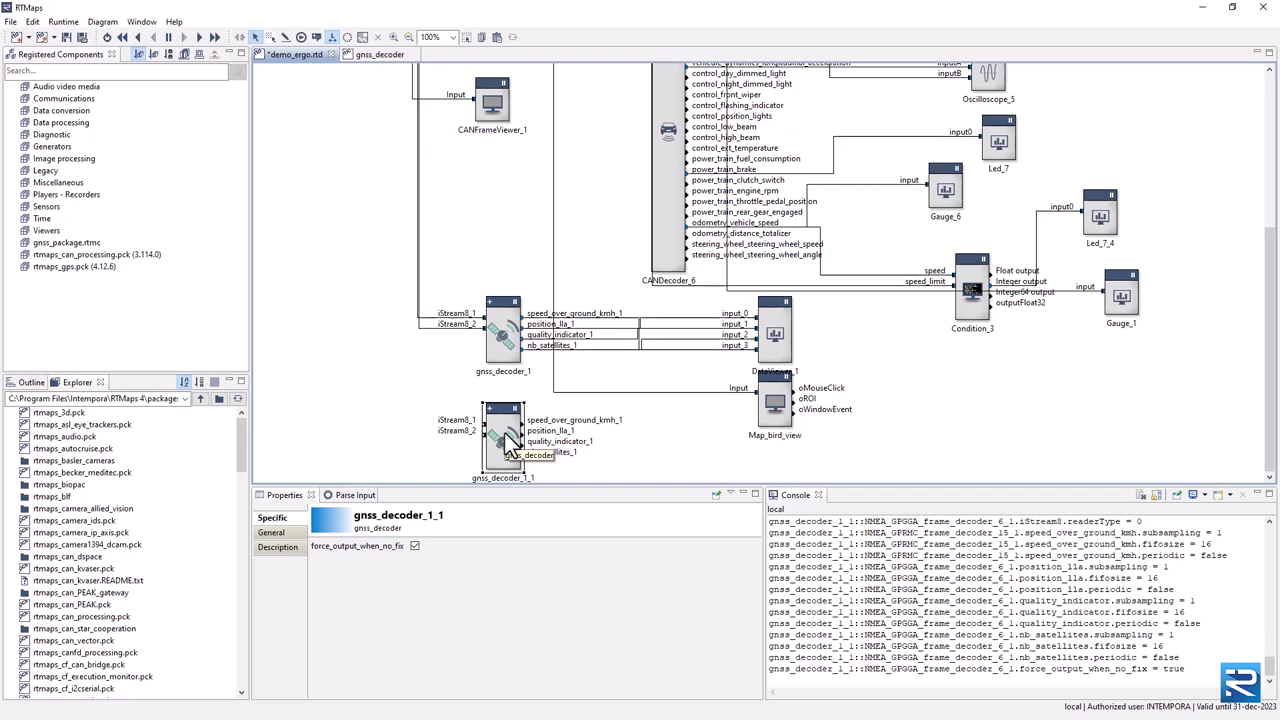
Step: In the gnss_decoder tab, review the exposed inputs and the four outputs, from speed_over_ground_kmh_1 to nb_satellites_1
click(388, 52)
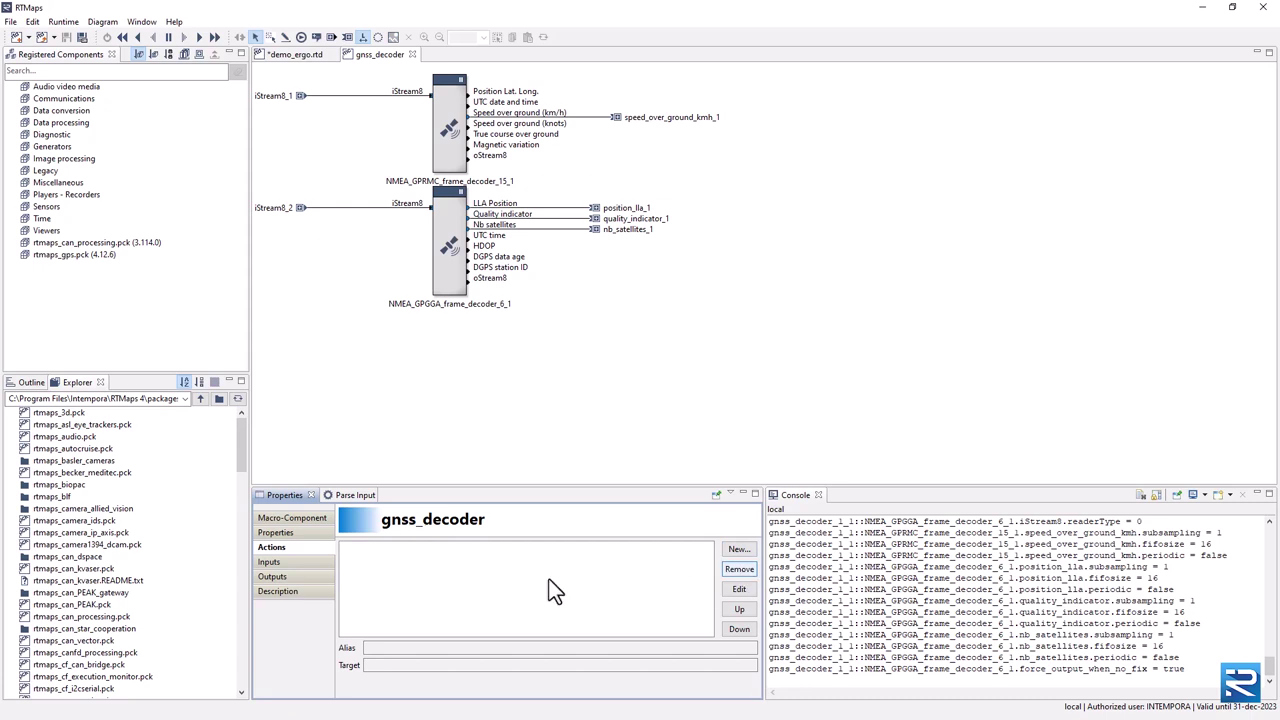
click(285, 563)
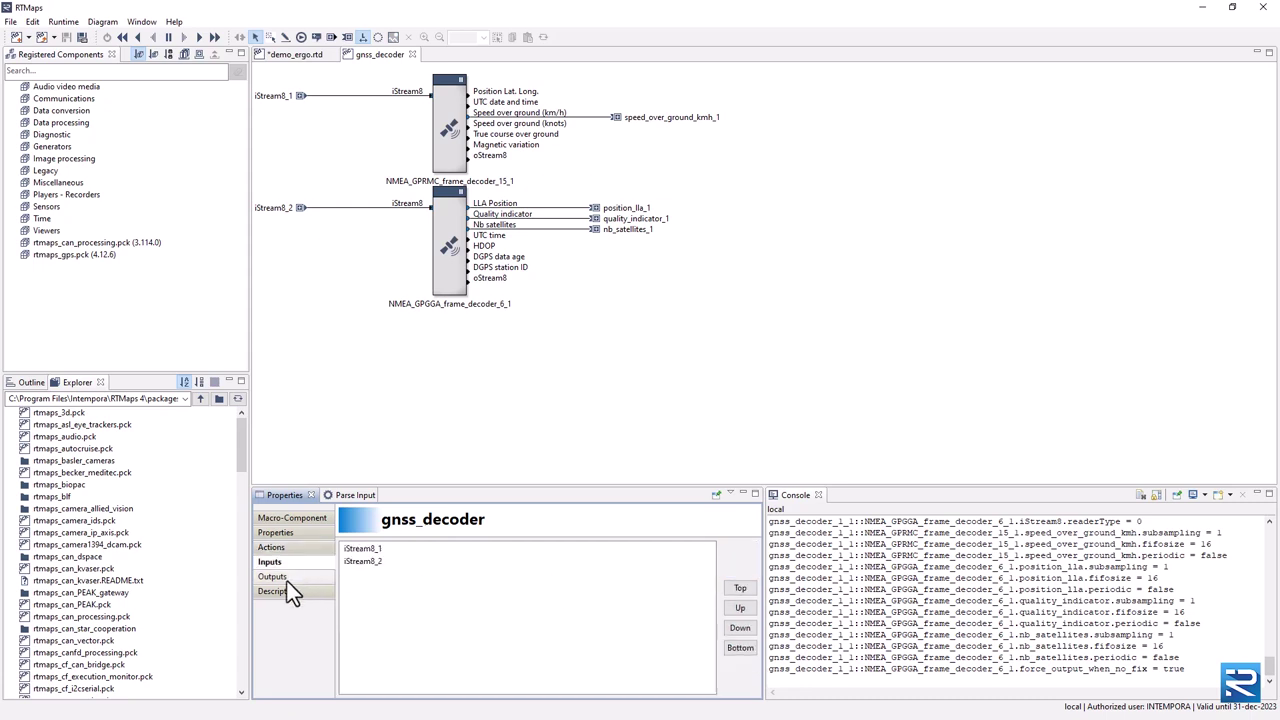
click(287, 580)
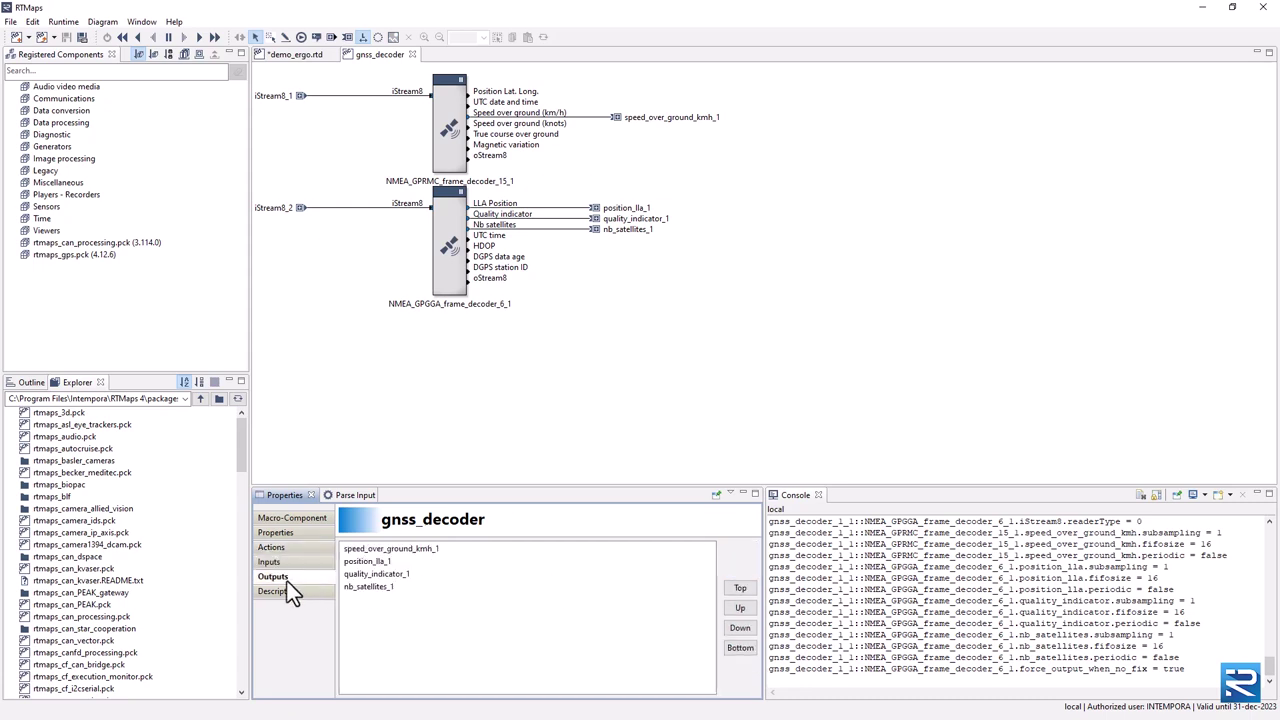